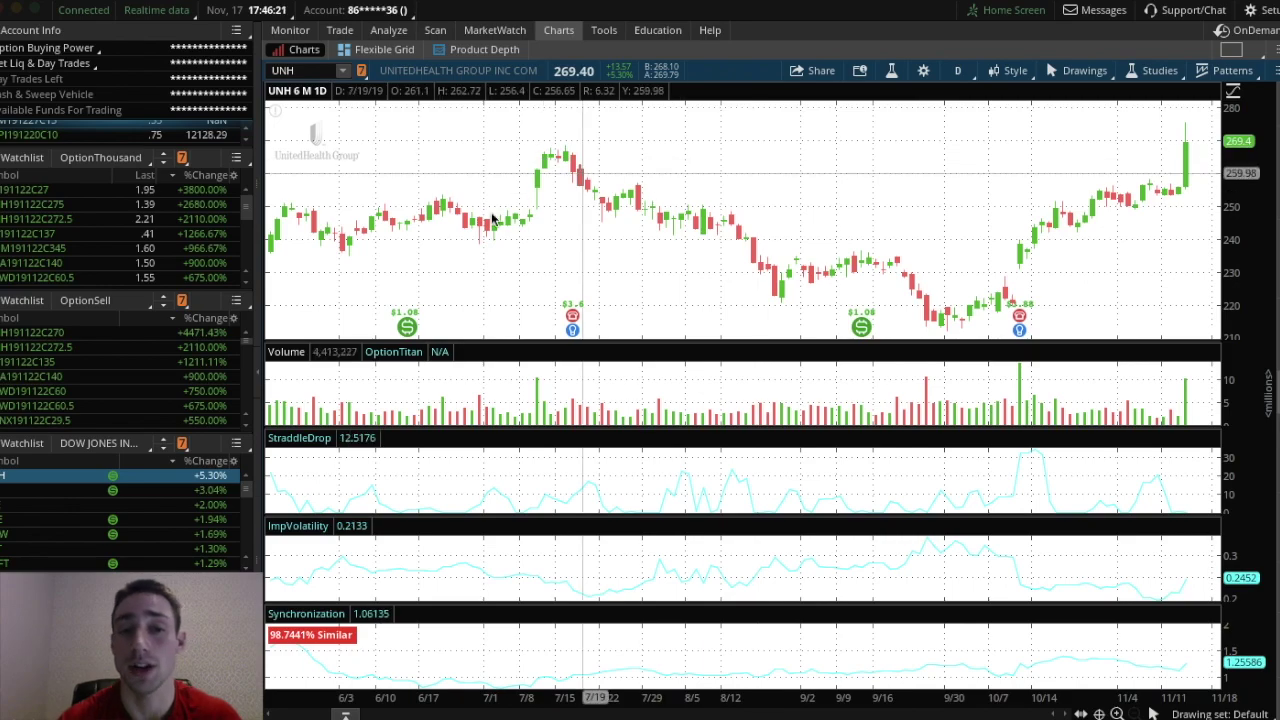
# - Open Stock Hacker and start a new scan query from the scan menu
pyautogui.click(443, 33)
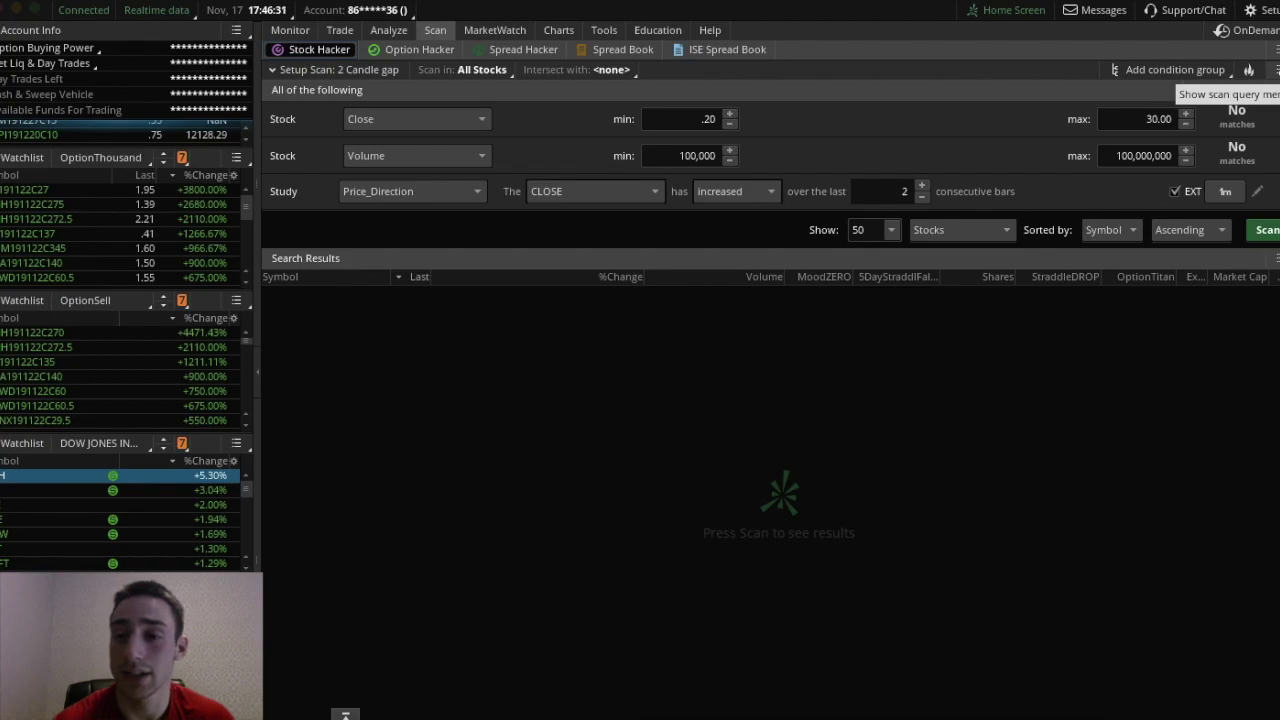
pyautogui.click(1273, 70)
pyautogui.moveTo(1193, 119)
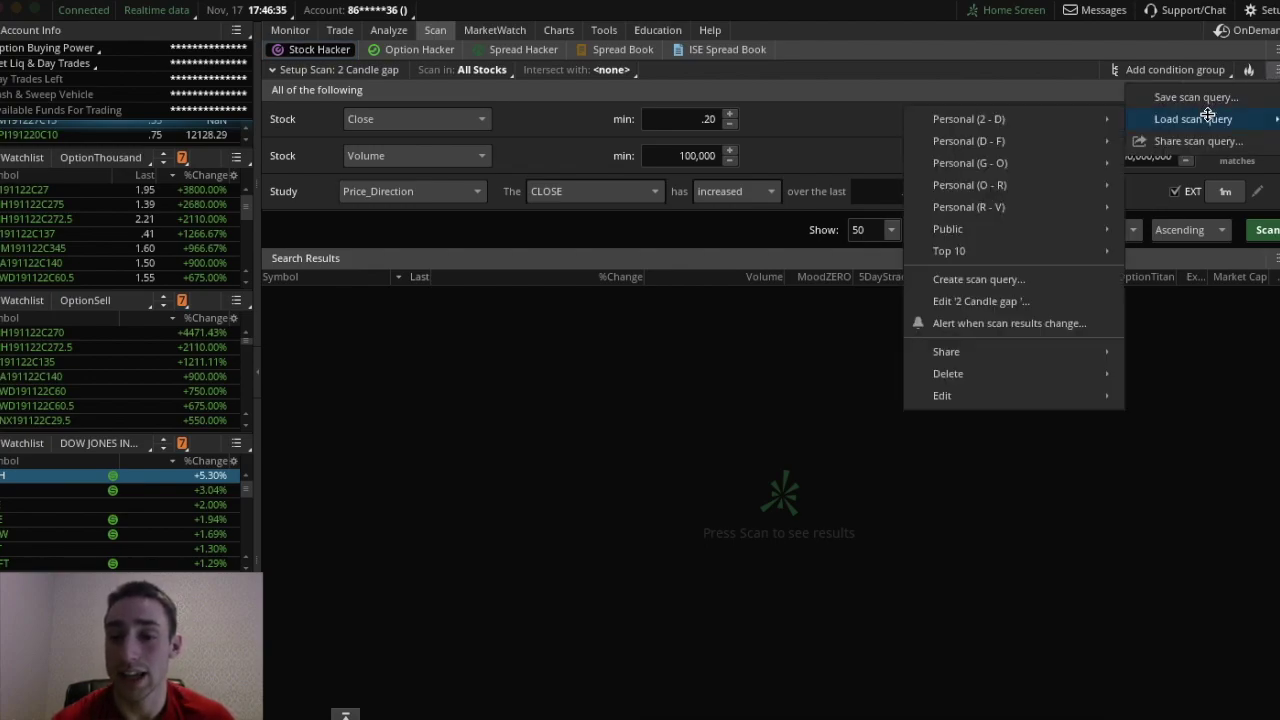
pyautogui.click(1007, 280)
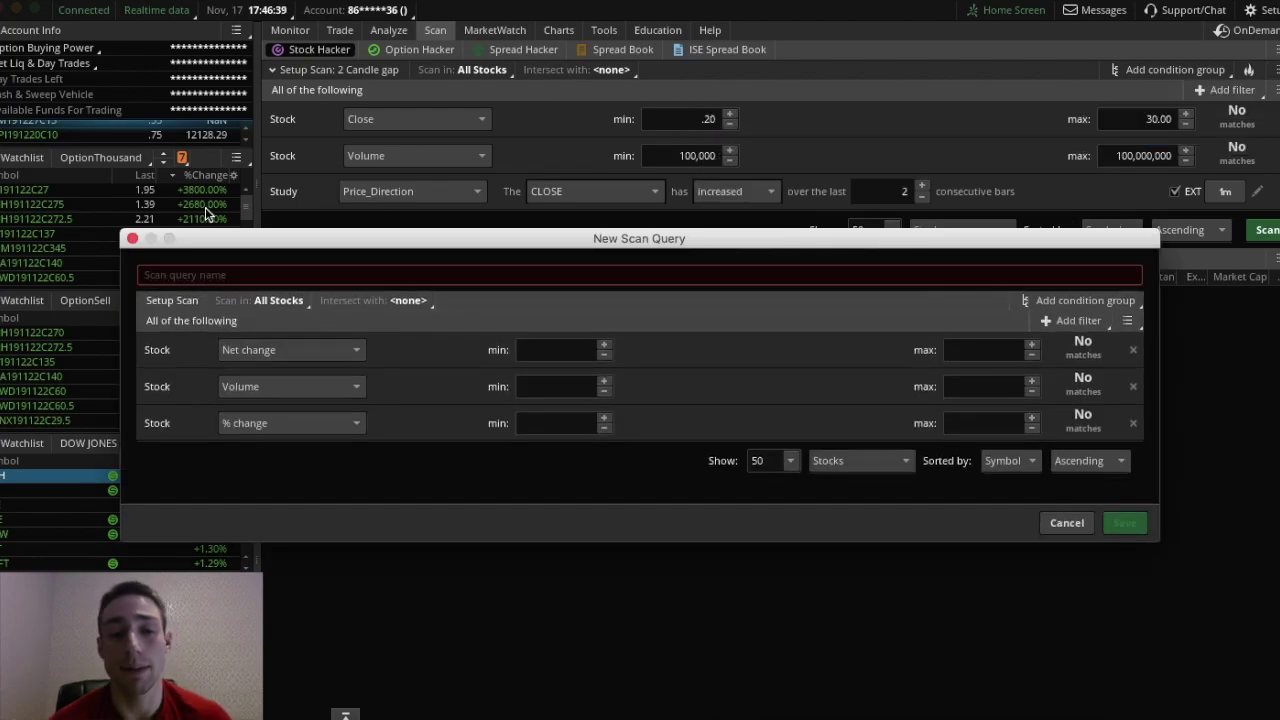
# - Name the scan Volatile_Stocks and set the first filter to Close between 1 and 50
pyautogui.click(240, 272)
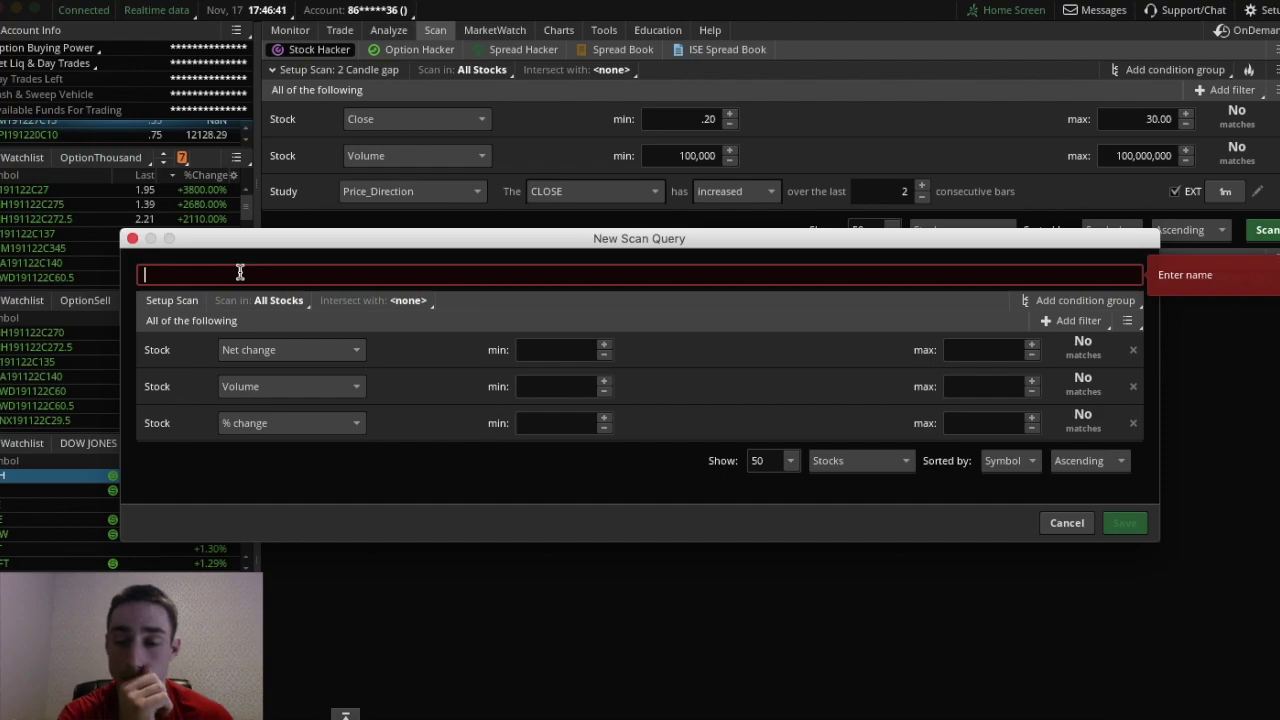
pyautogui.write('Vola')
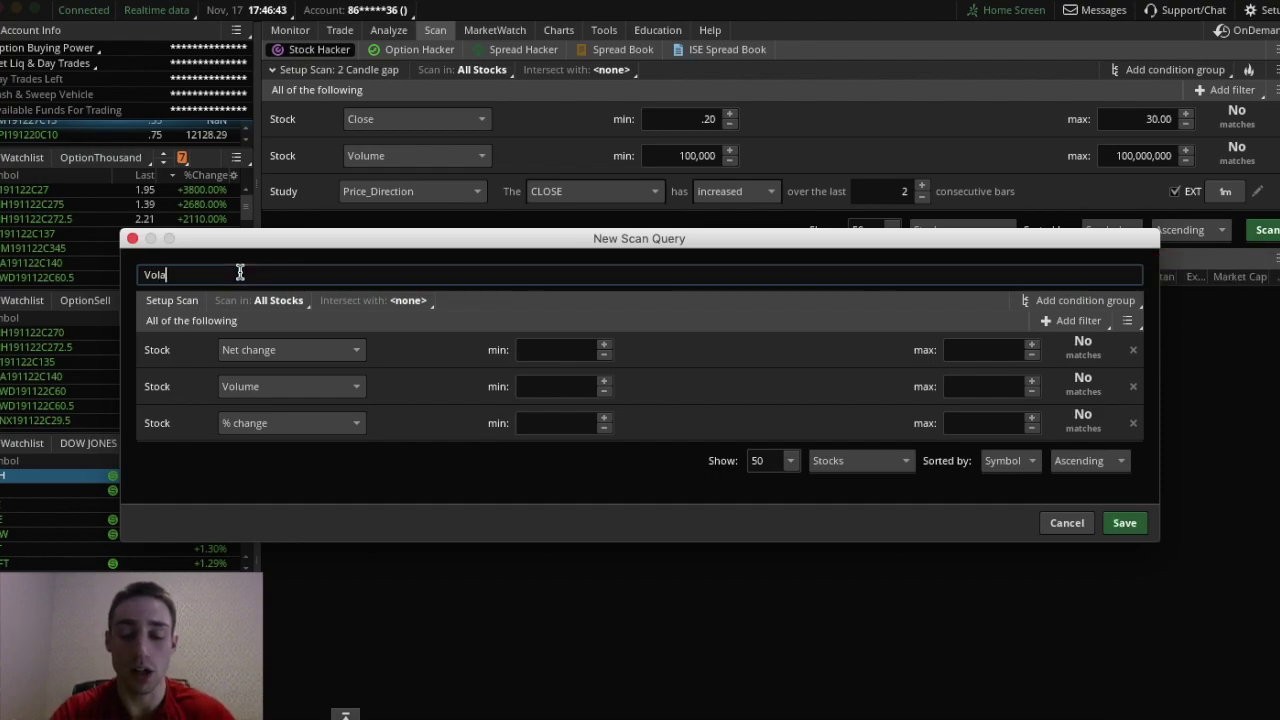
pyautogui.write('tile_')
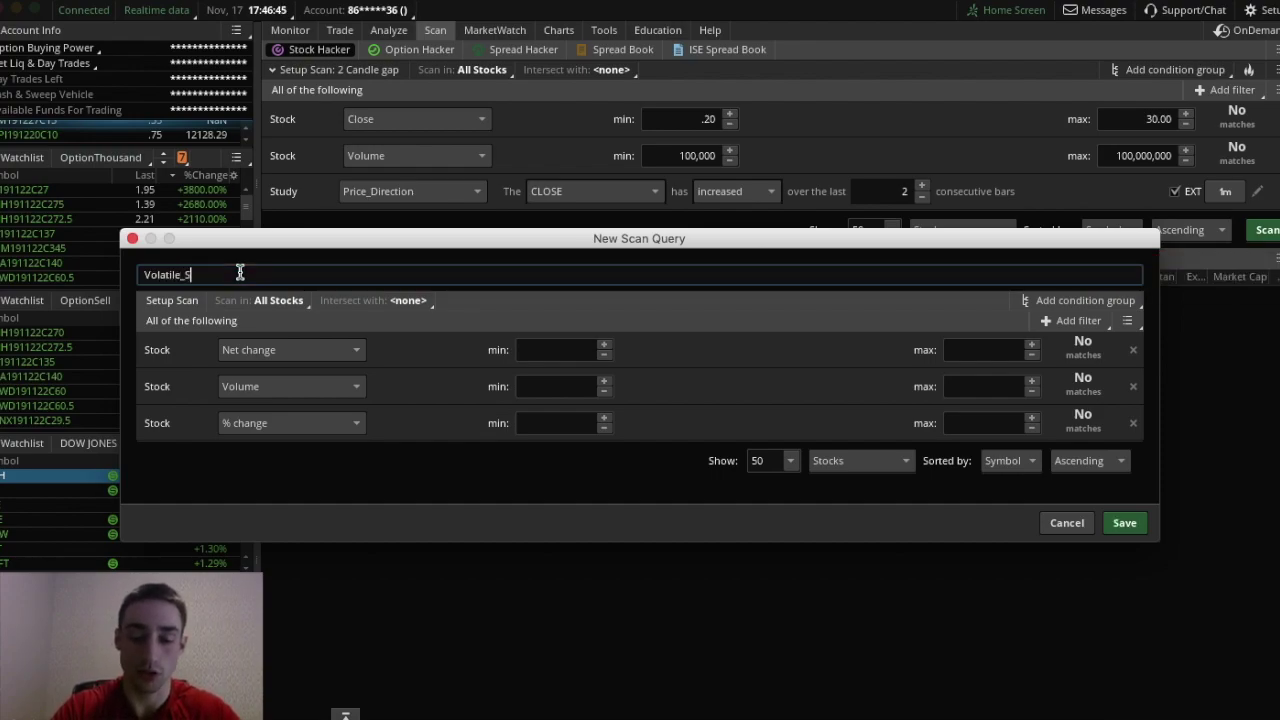
pyautogui.write('Stocks')
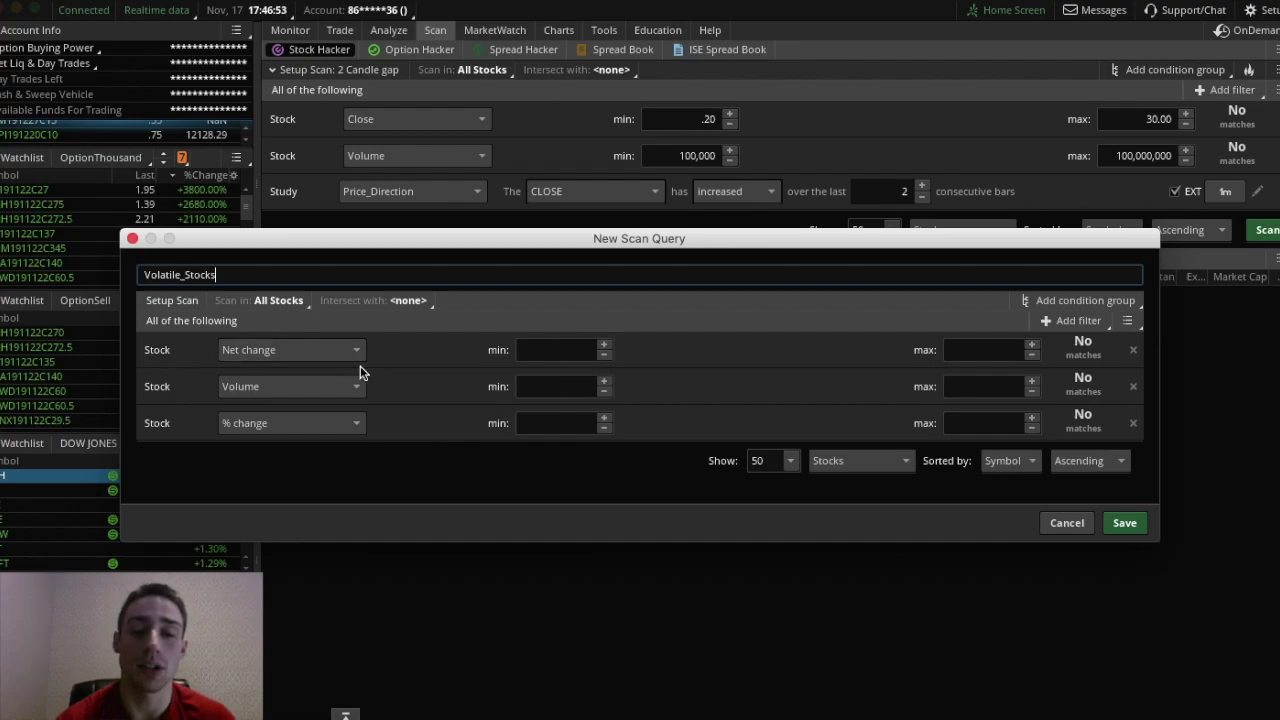
pyautogui.click(335, 352)
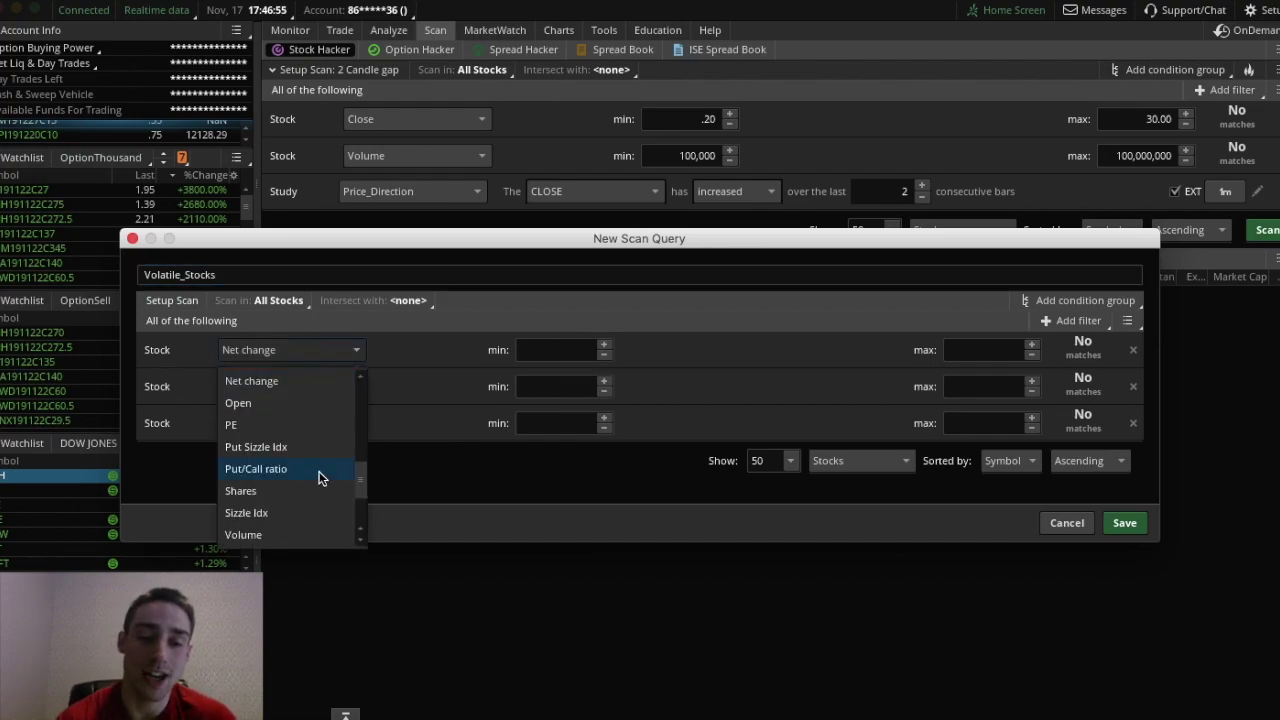
pyautogui.scroll(-3, 319, 478)
pyautogui.scroll(10, 319, 478)
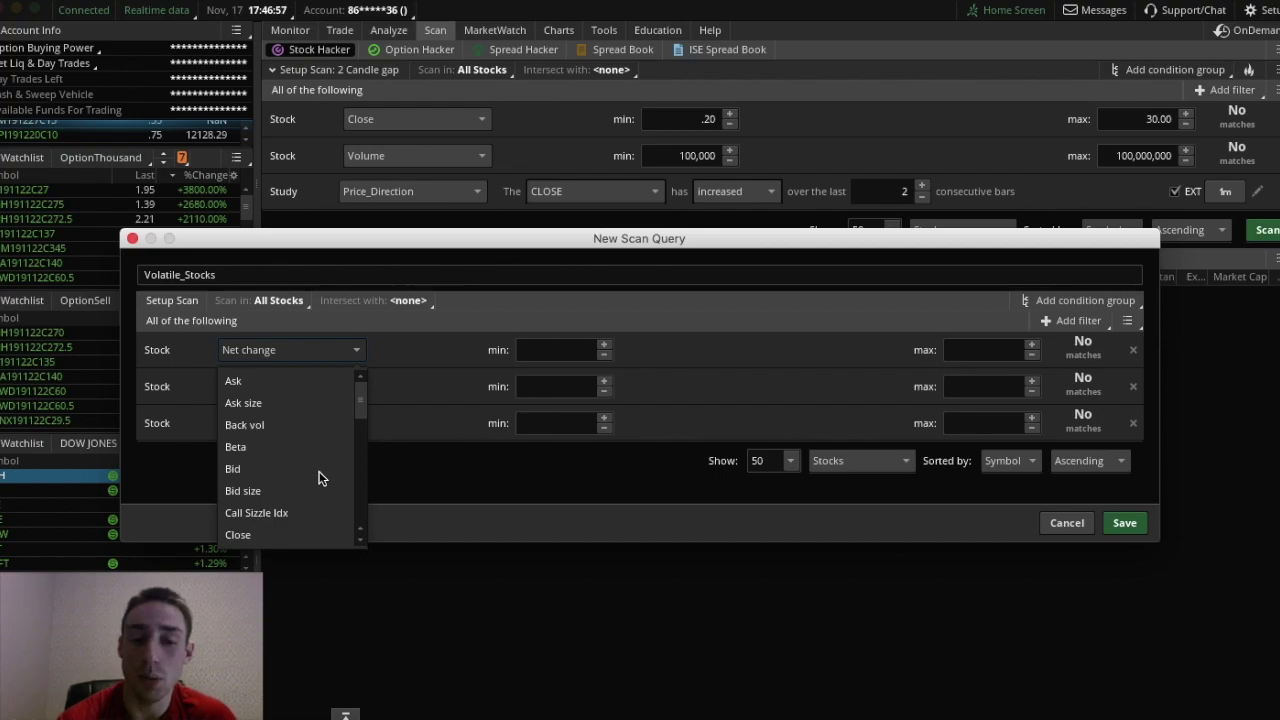
pyautogui.click(312, 535)
pyautogui.click(560, 350)
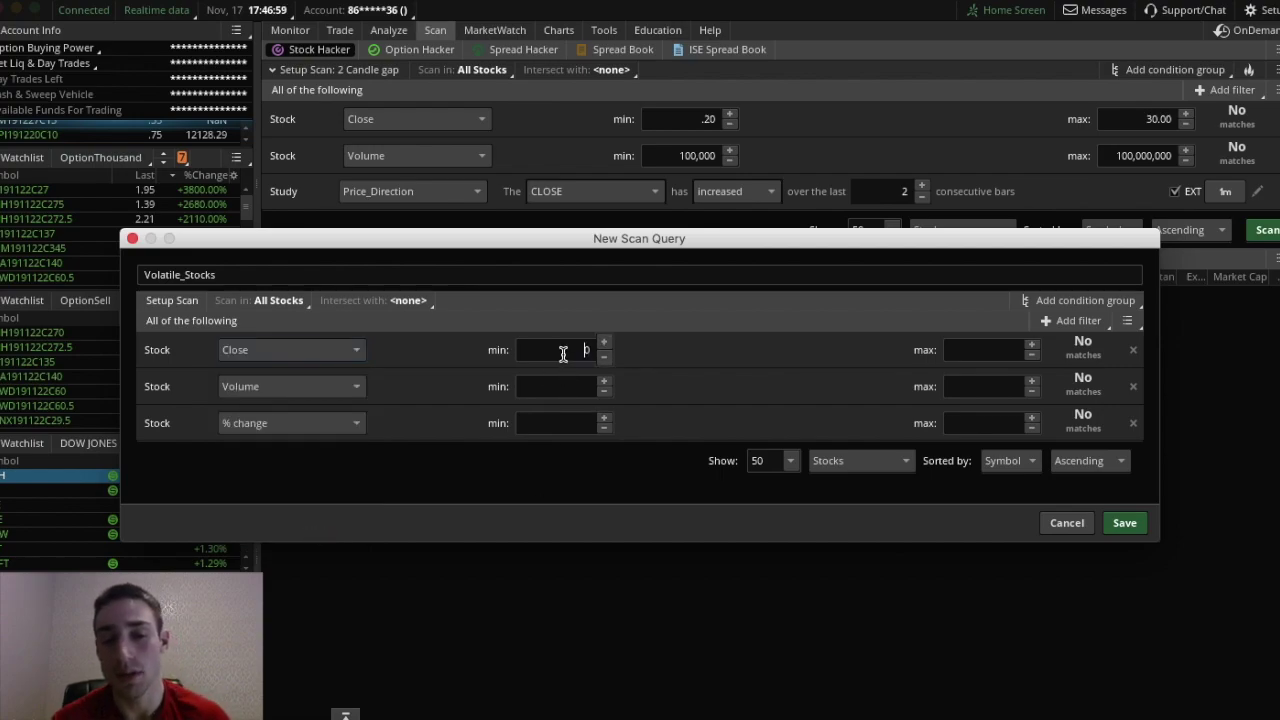
pyautogui.write('1')
pyautogui.click(964, 352)
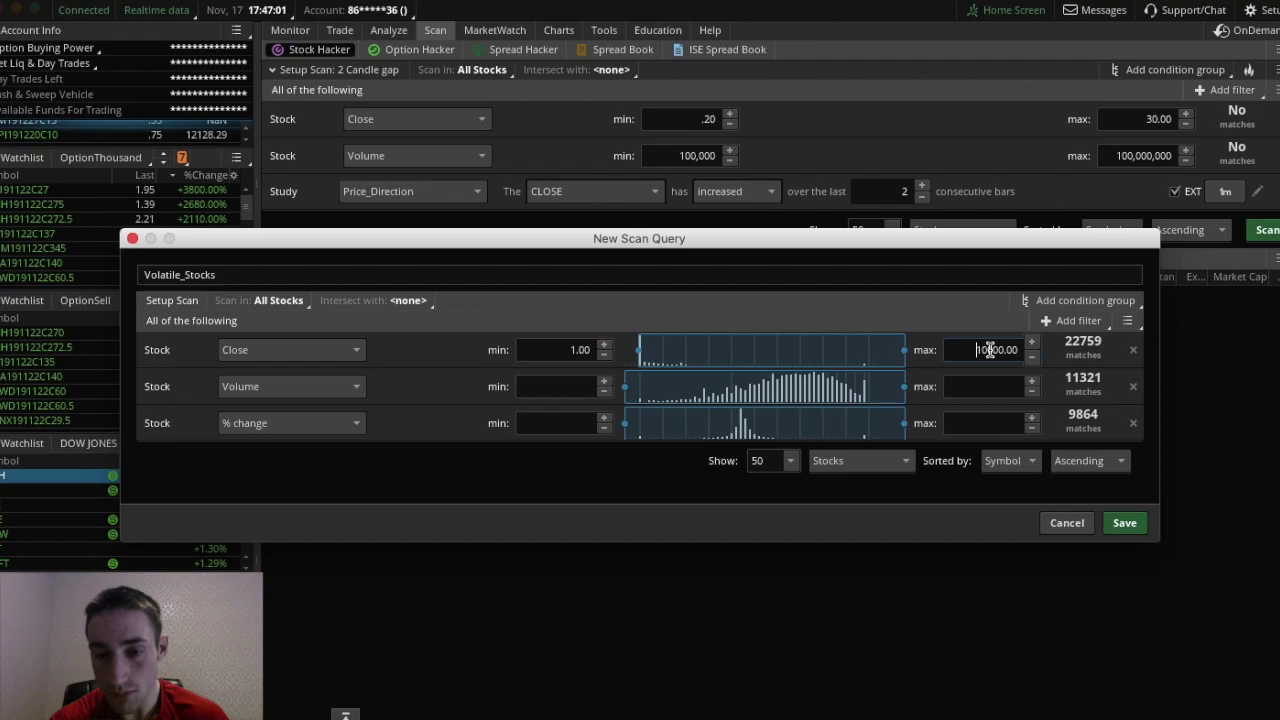
pyautogui.write('50')
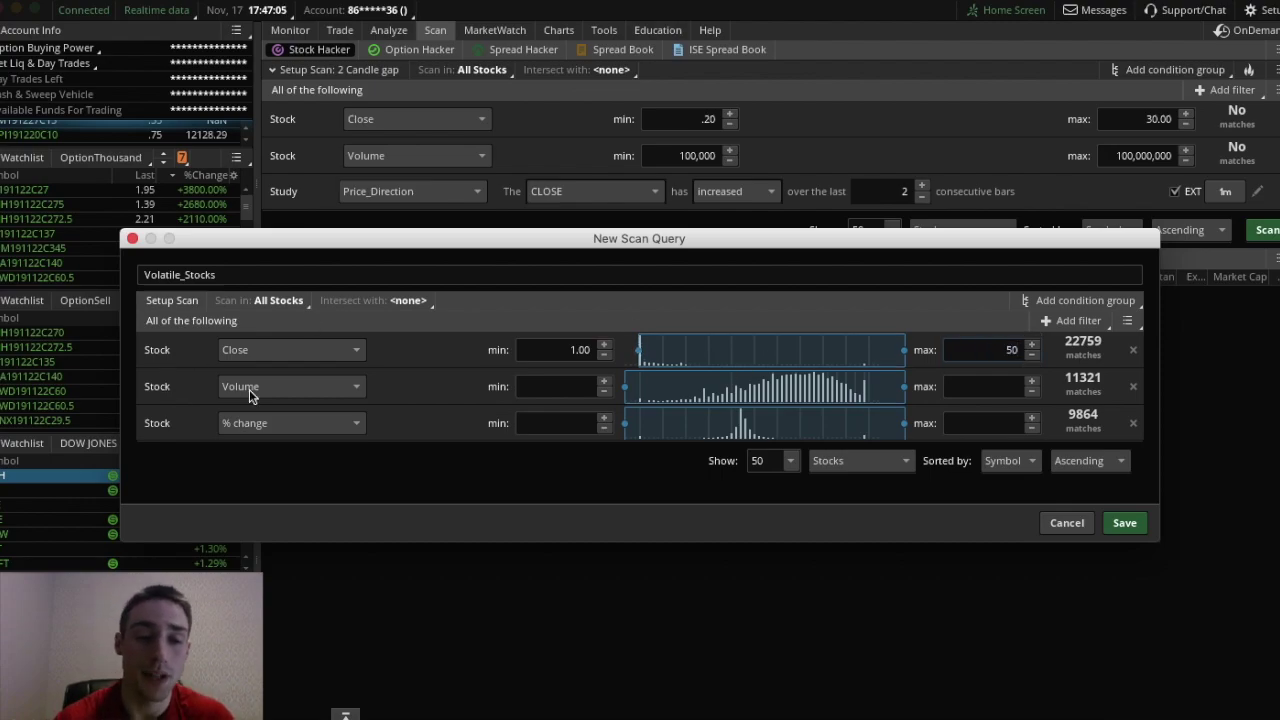
# - Set the Volume filter minimum to 100,000
pyautogui.click(596, 393)
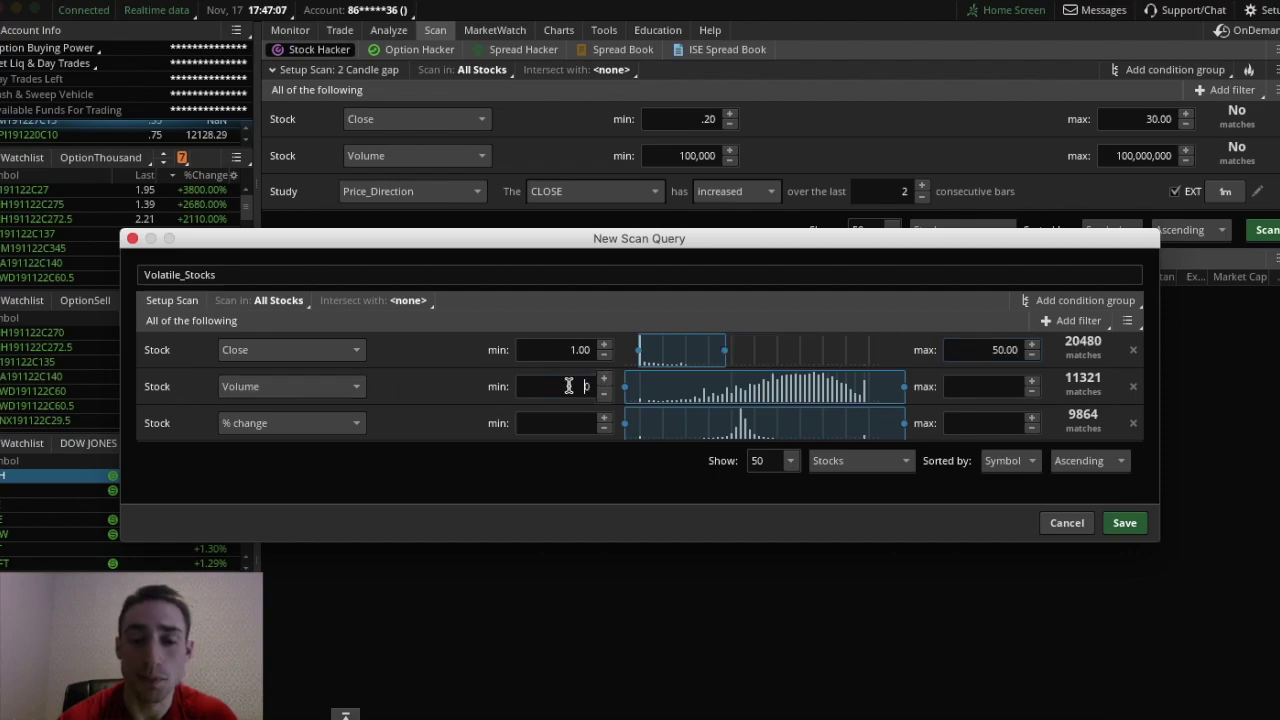
pyautogui.write('0')
pyautogui.press('BackSpace')
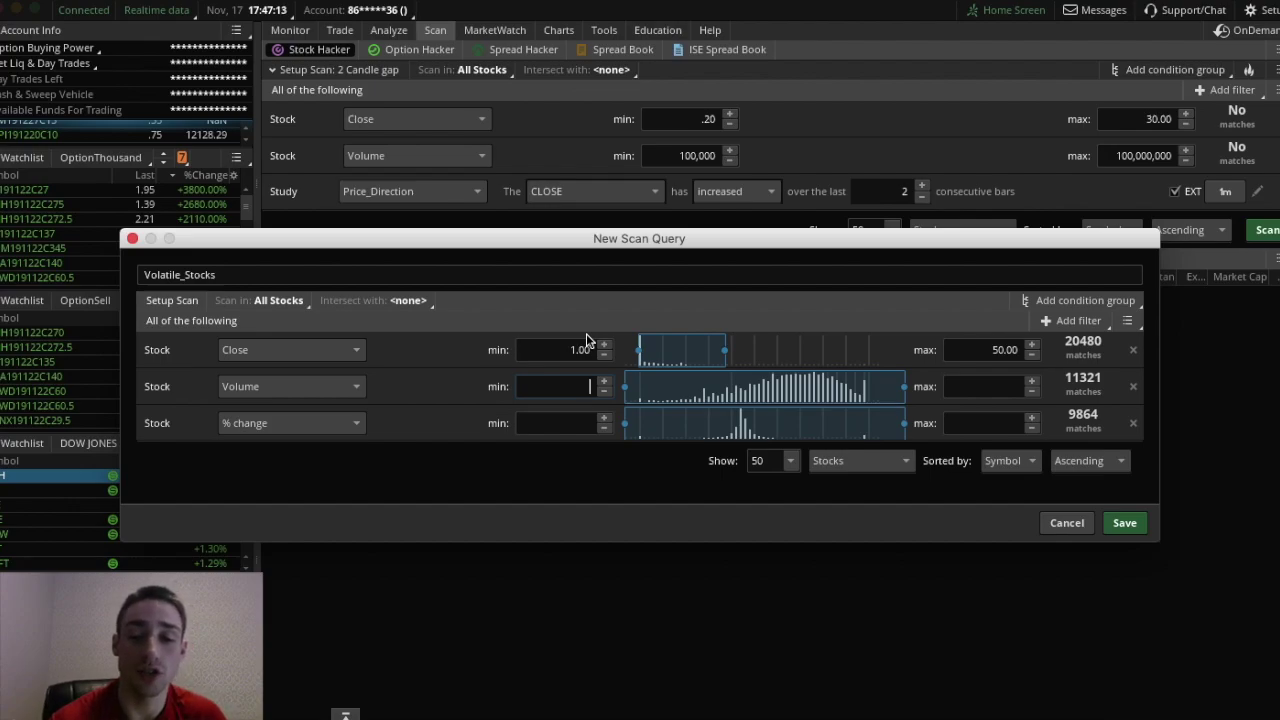
pyautogui.write('100')
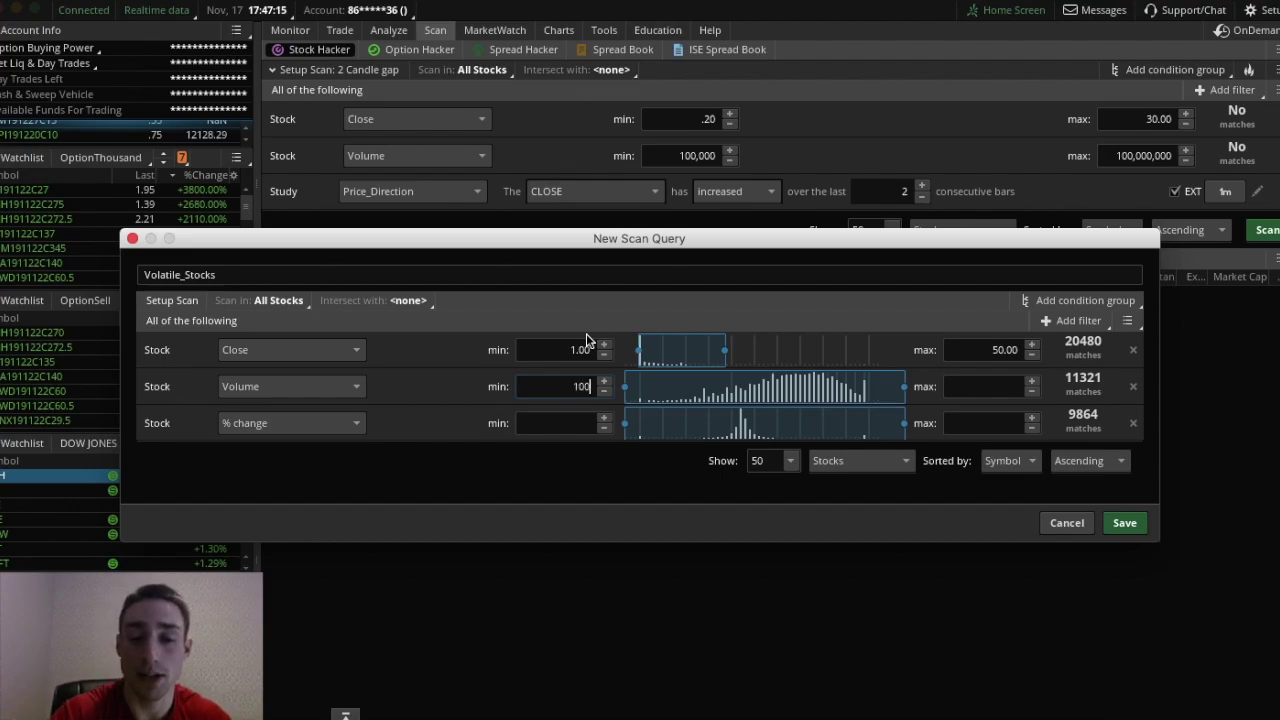
pyautogui.write('00')
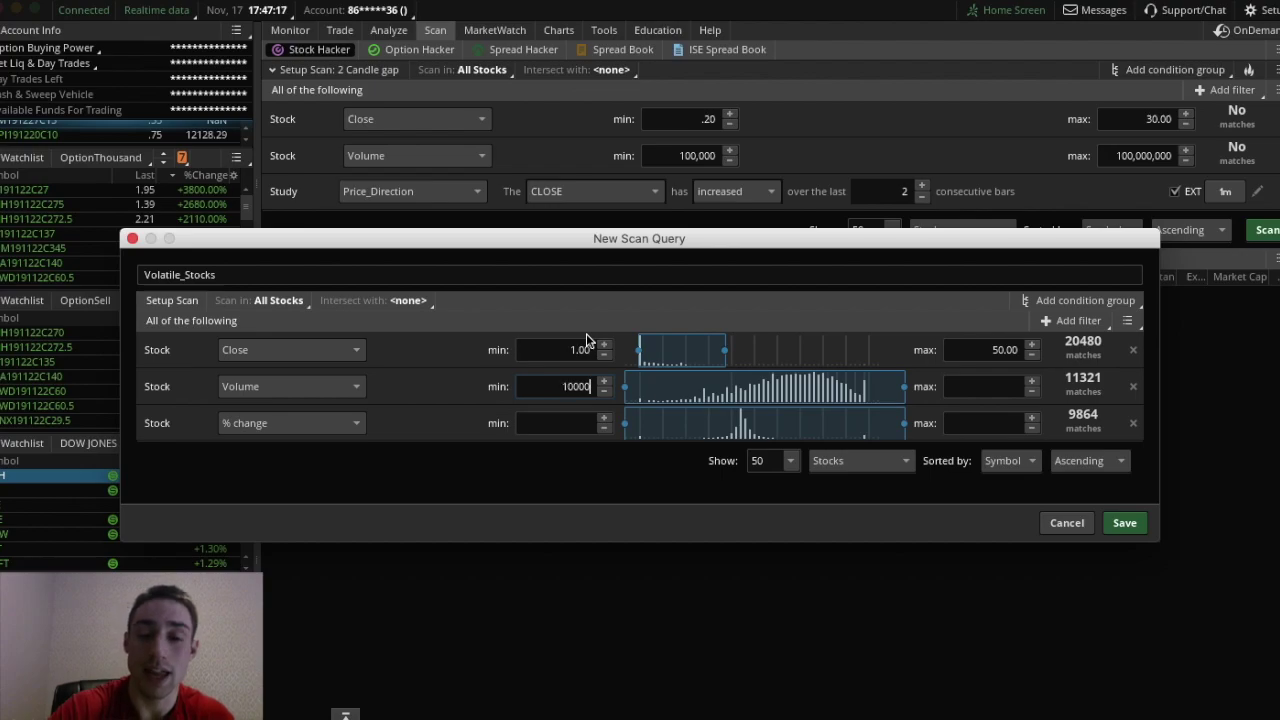
pyautogui.write('0')
pyautogui.click(320, 400)
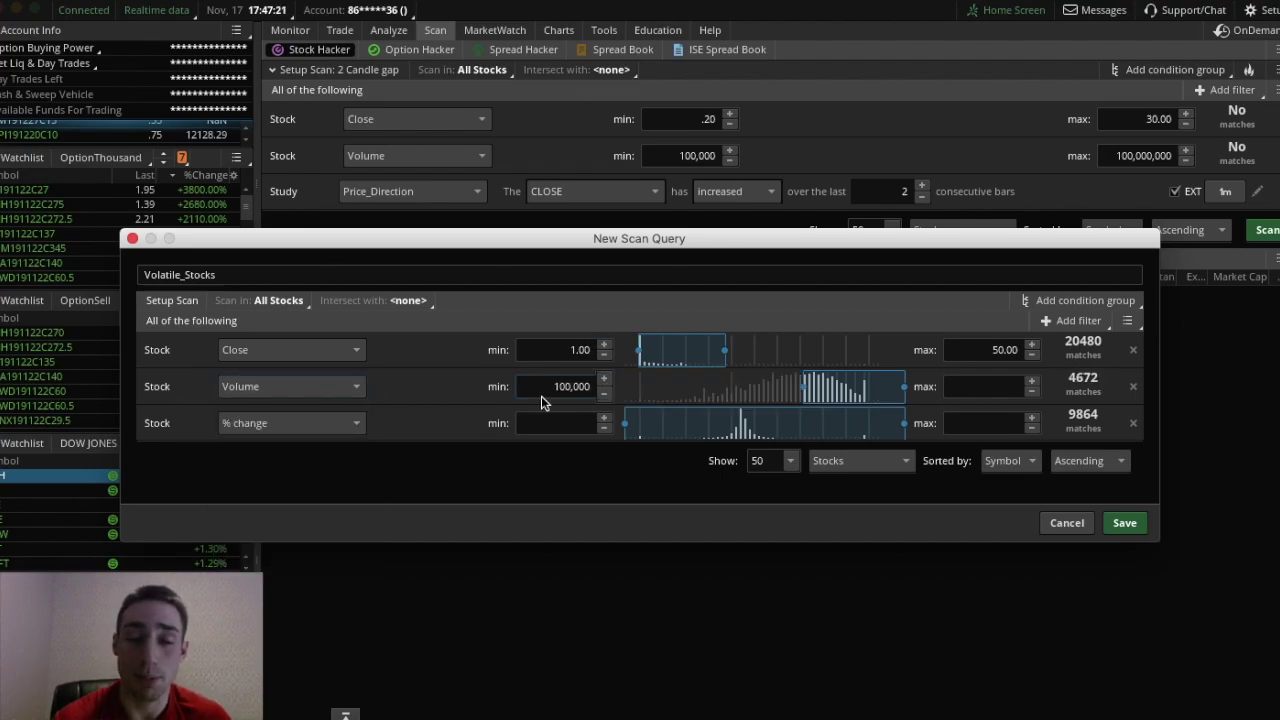
pyautogui.click(532, 422)
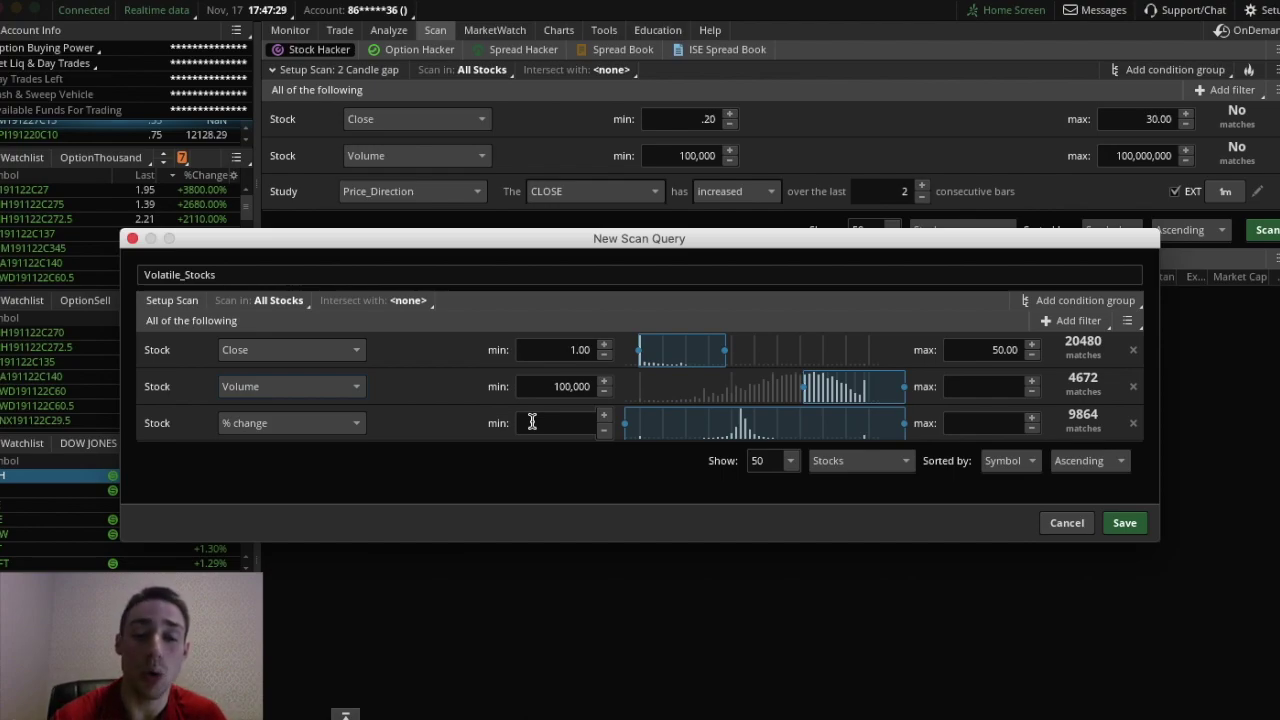
# - Keep % change as the third filter, replace its -99.99 minimum with 20, and save
pyautogui.click(281, 421)
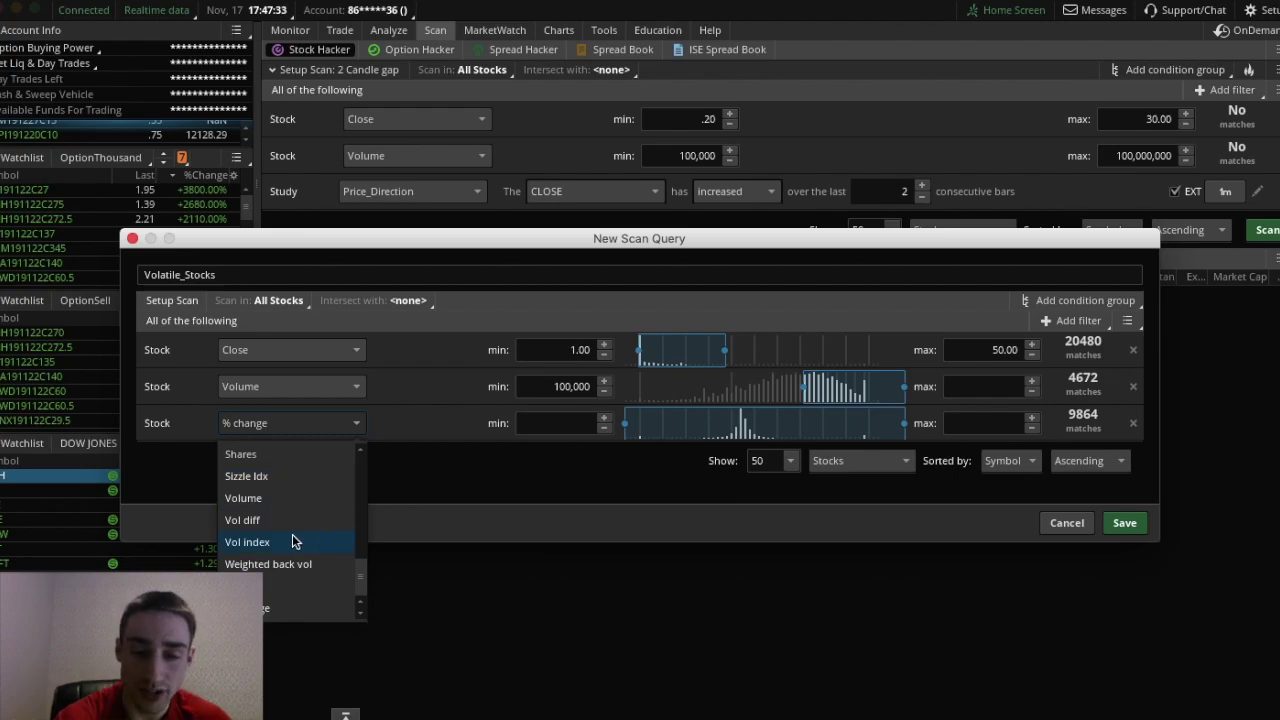
pyautogui.scroll(10, 295, 560)
pyautogui.scroll(-1, 296, 567)
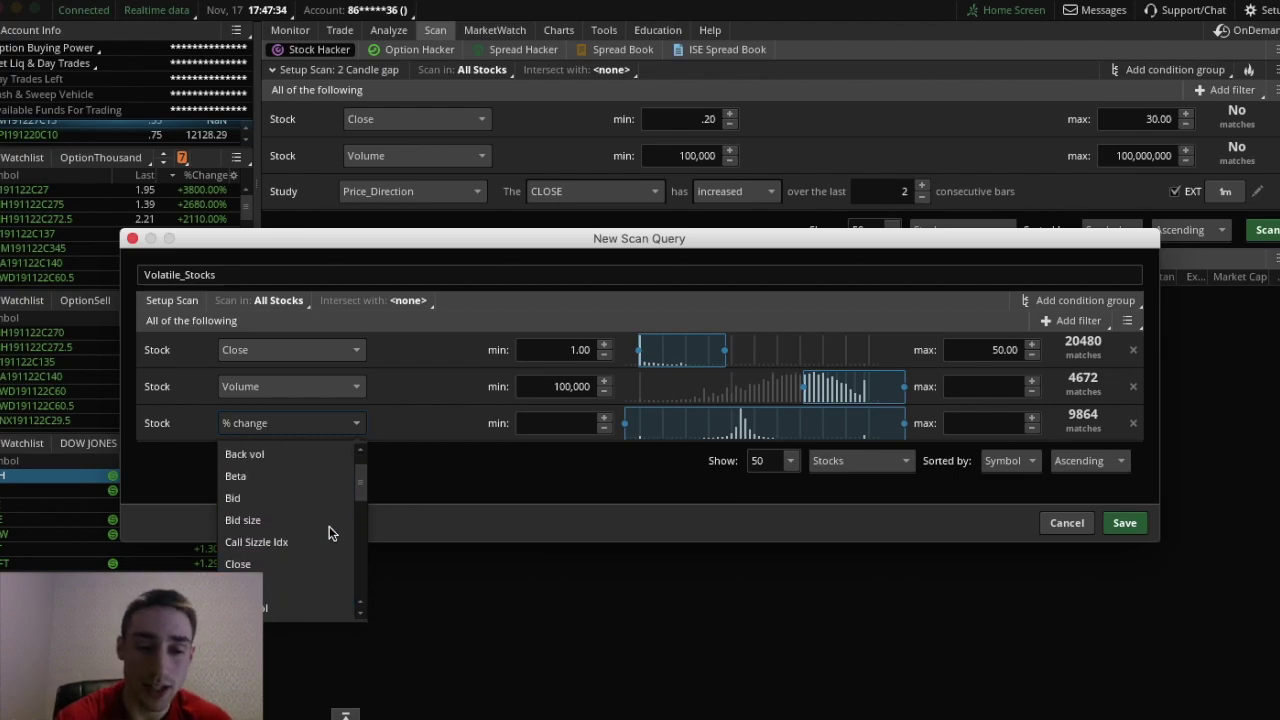
pyautogui.scroll(-10, 297, 525)
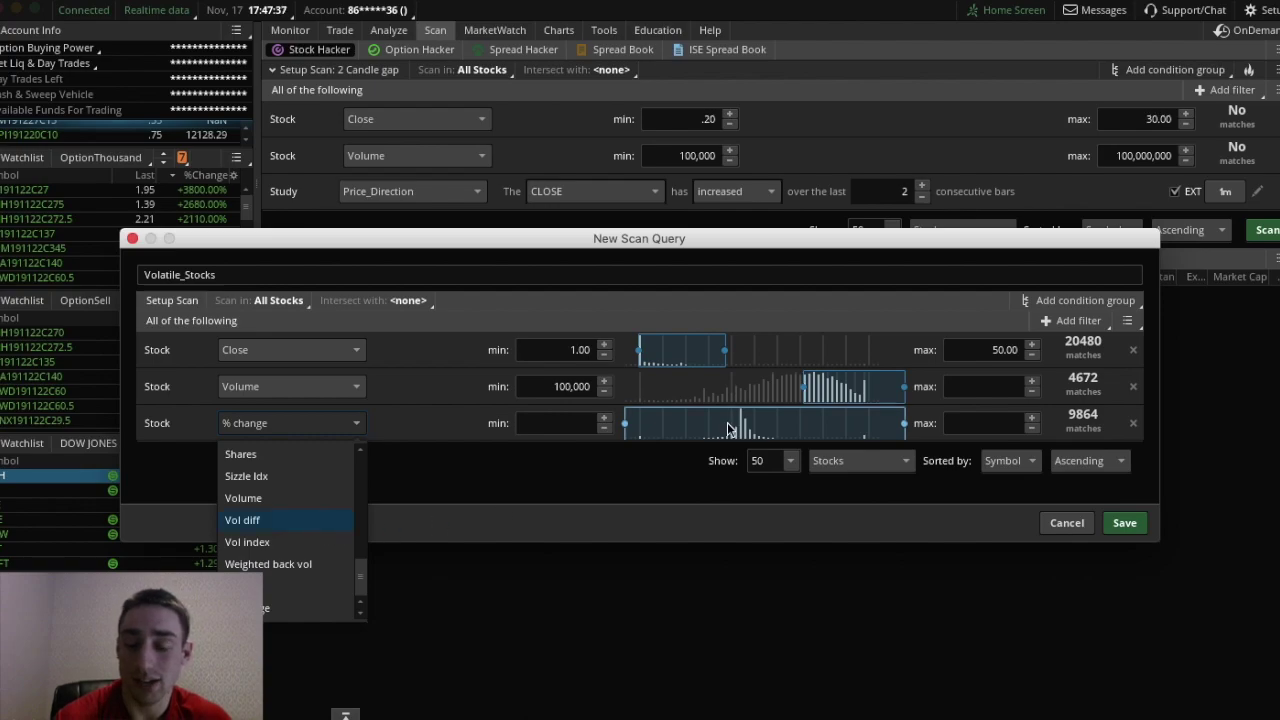
pyautogui.click(593, 467)
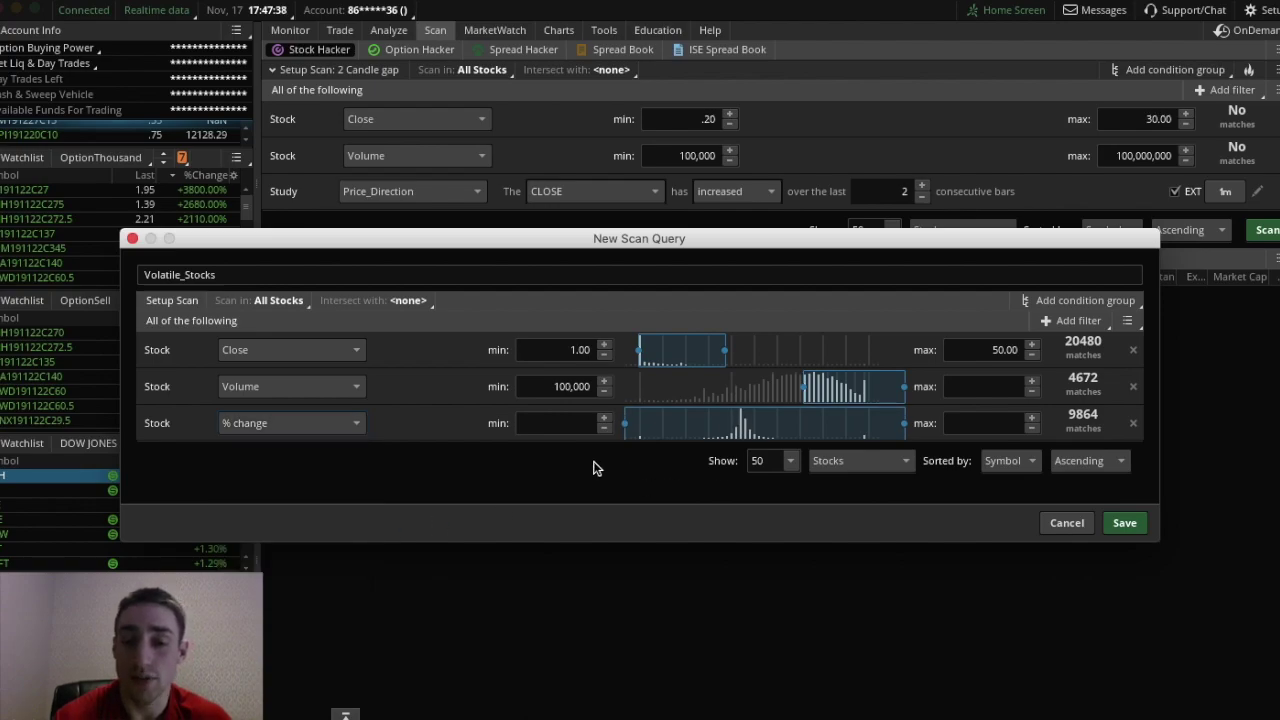
pyautogui.click(559, 423)
pyautogui.doubleClick(559, 423)
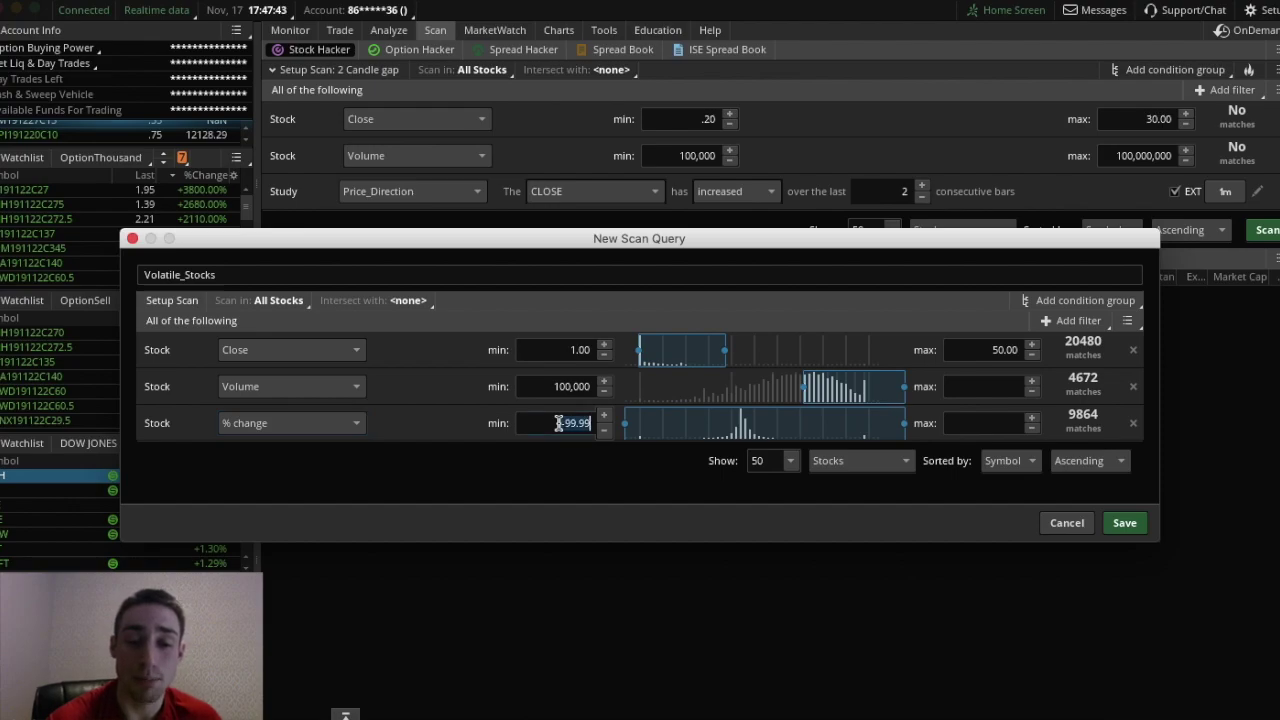
pyautogui.press('BackSpace')
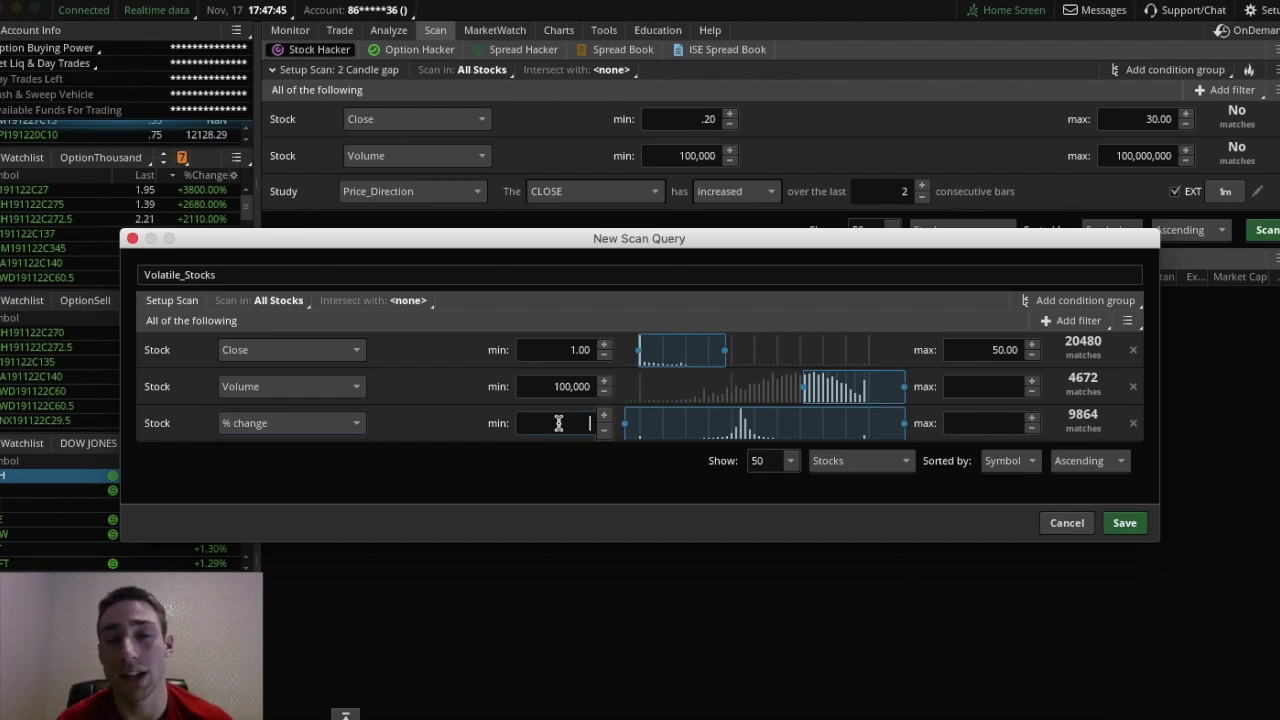
pyautogui.write('20')
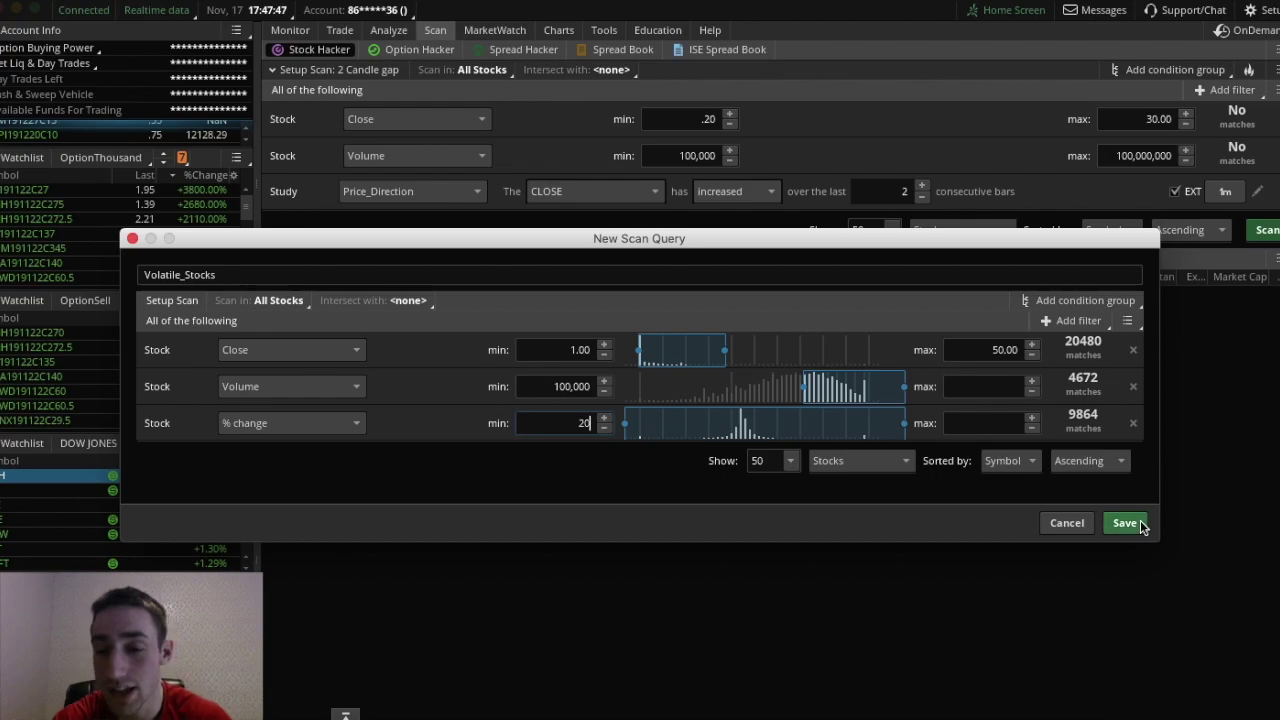
pyautogui.click(1126, 523)
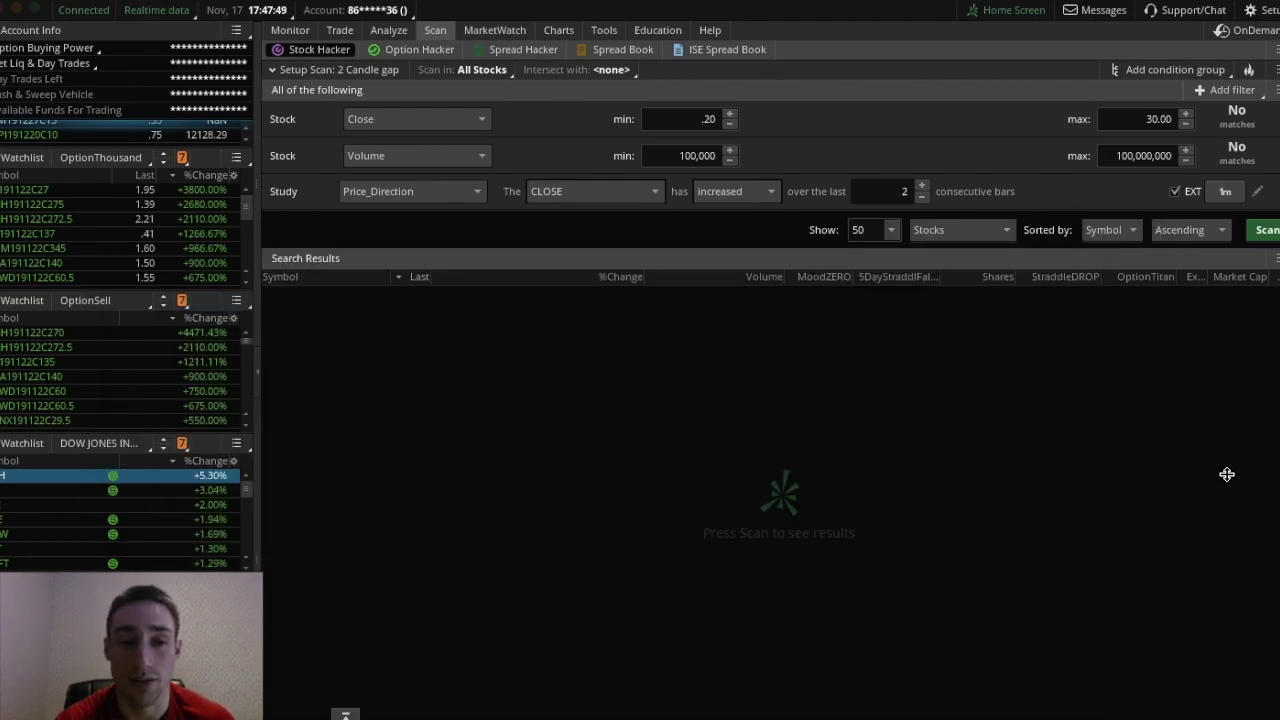
# - Load and run Volatile_Stocks, sorting its seven results by %Change, highest first
pyautogui.click(1273, 70)
pyautogui.moveTo(1193, 119)
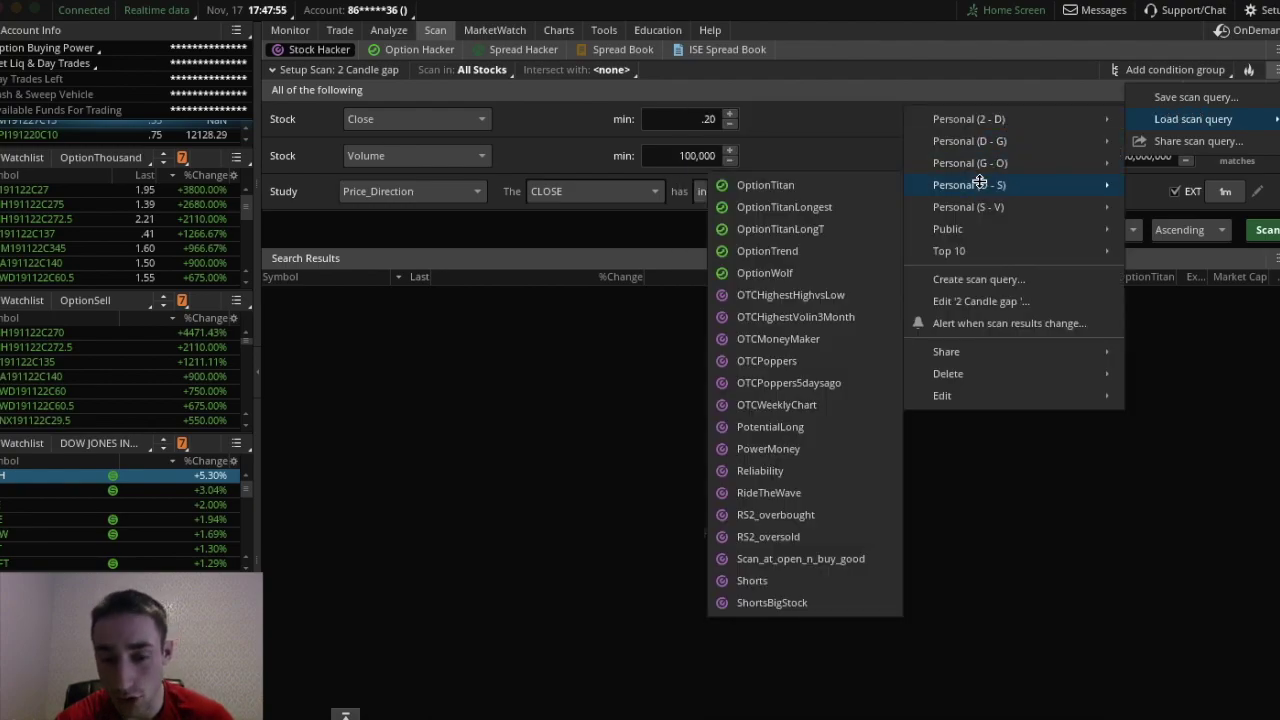
pyautogui.moveTo(968, 207)
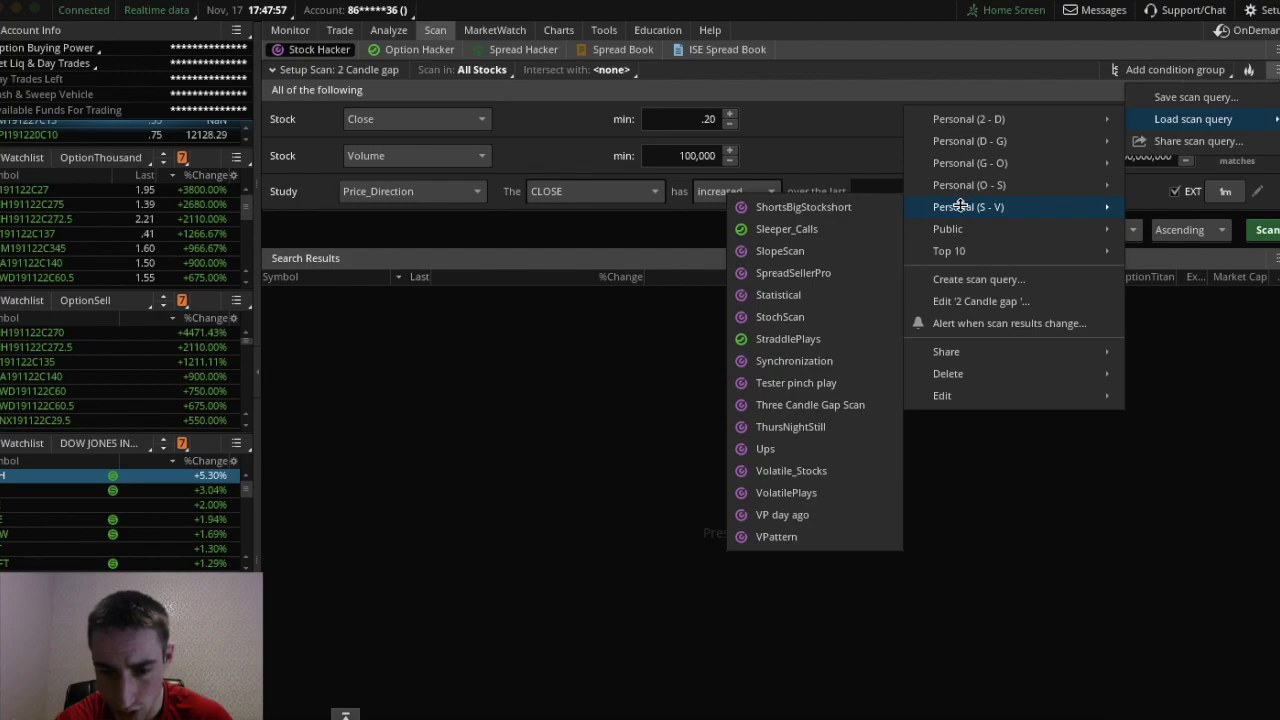
pyautogui.click(841, 478)
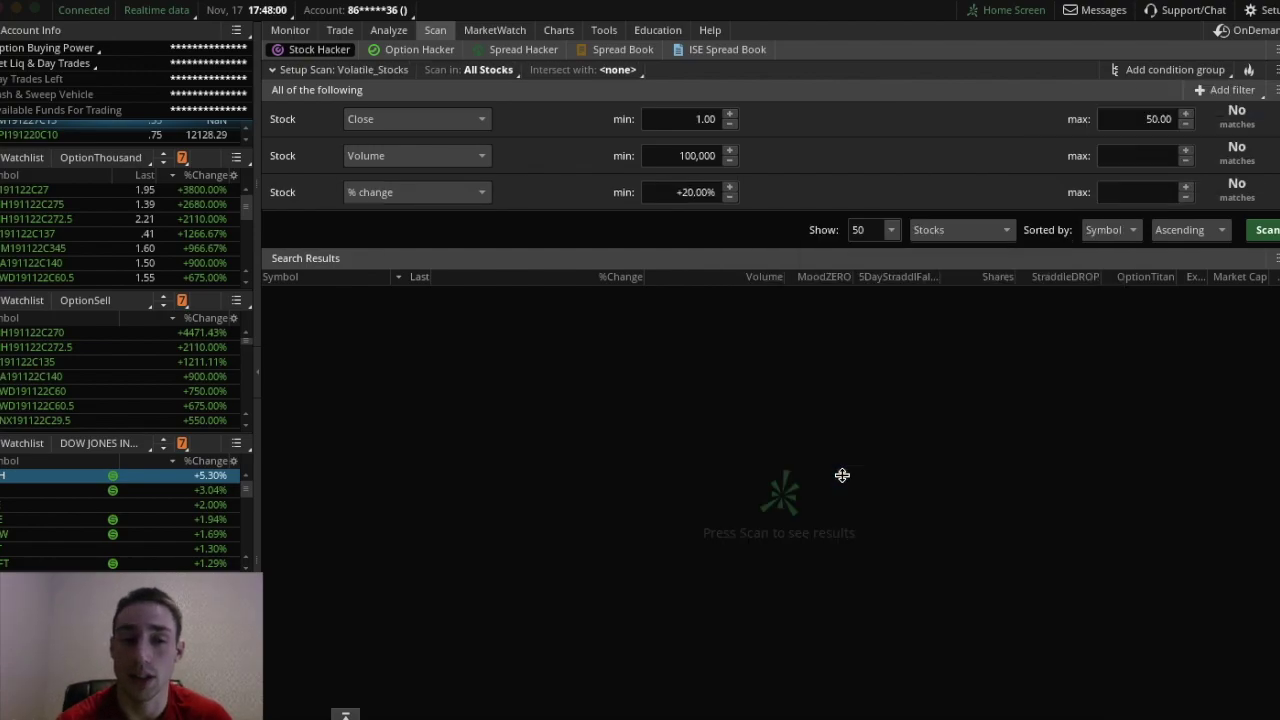
pyautogui.click(1266, 230)
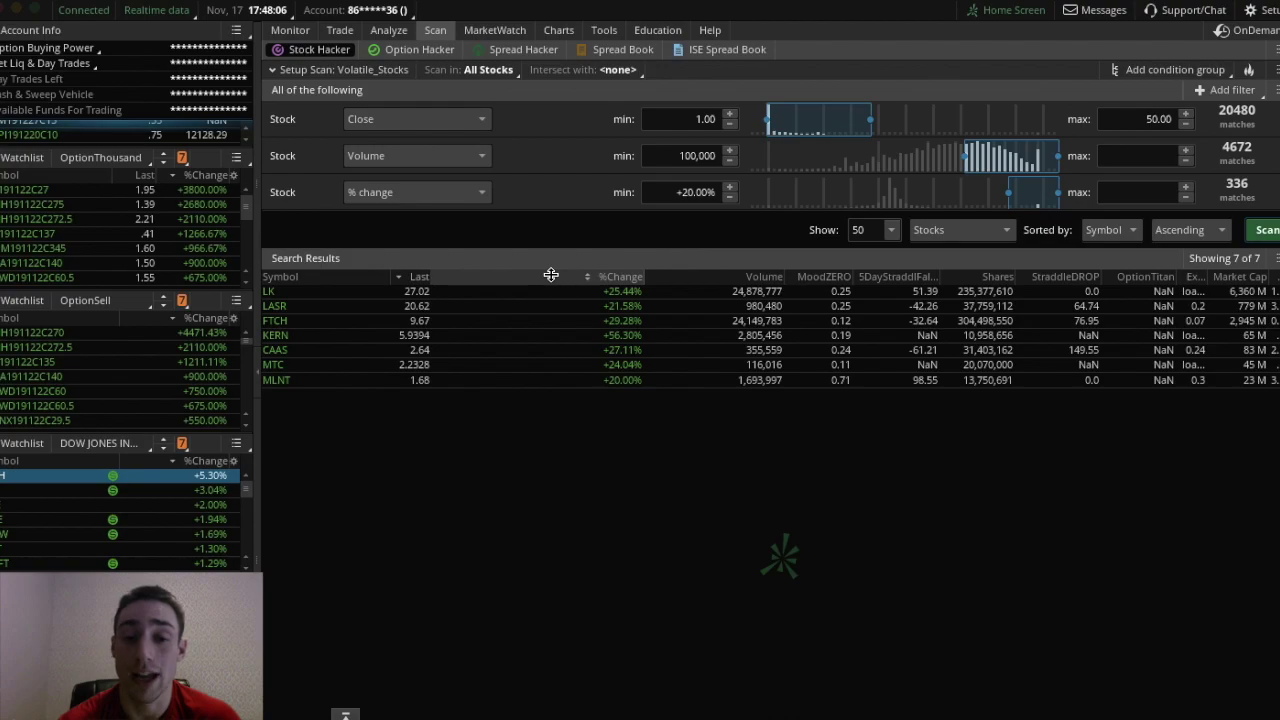
pyautogui.click(627, 278)
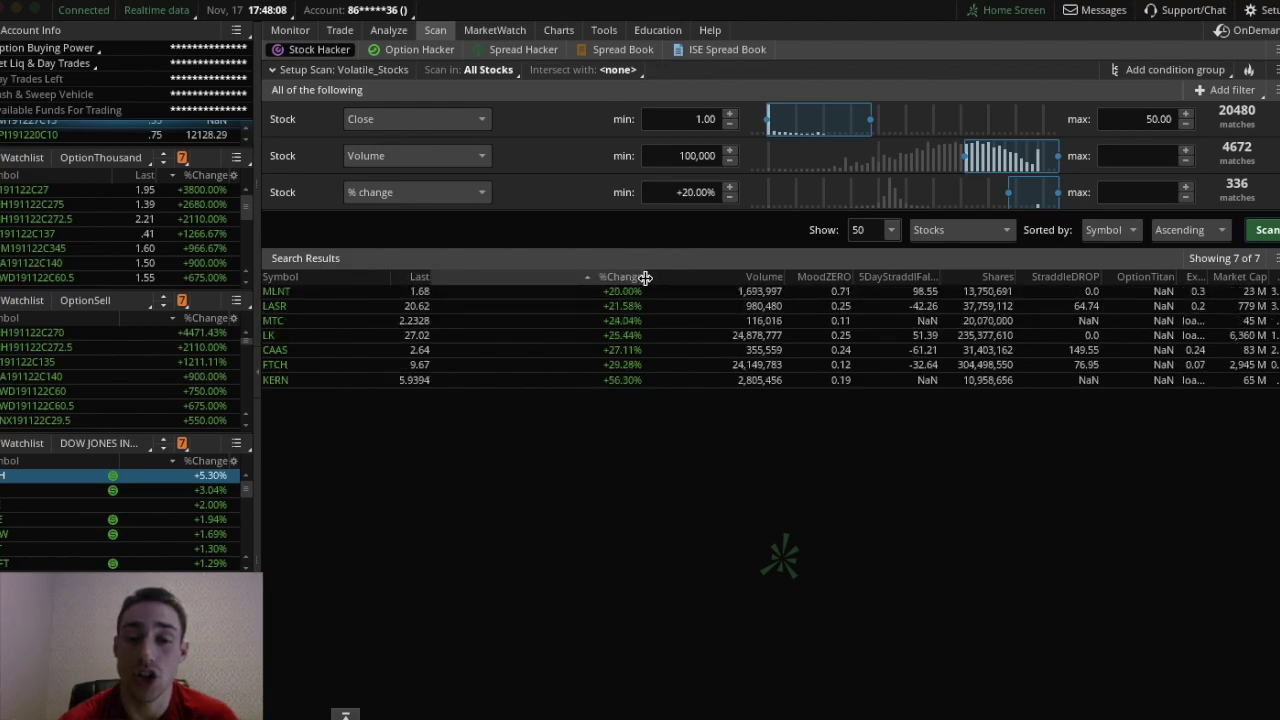
pyautogui.click(634, 276)
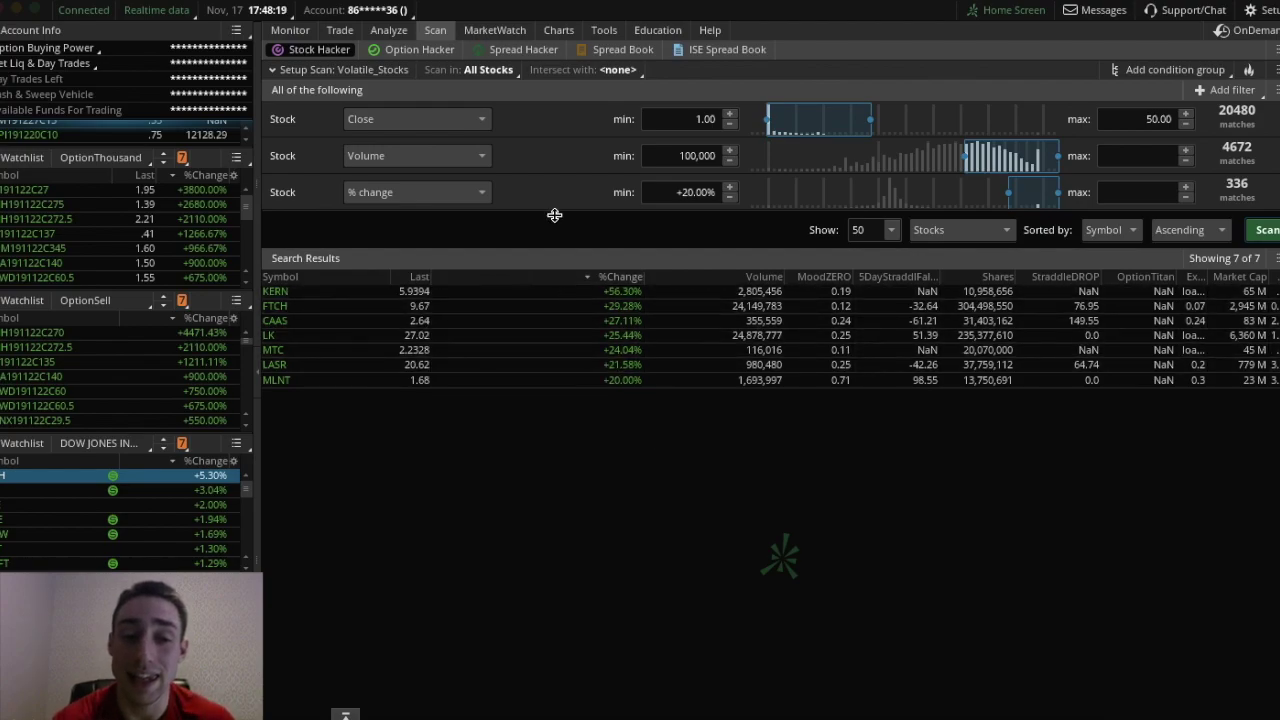
pyautogui.click(556, 30)
# - Chart KERN and zoom into its recent November spike, then zoom back out
pyautogui.click(313, 70)
pyautogui.write('K')
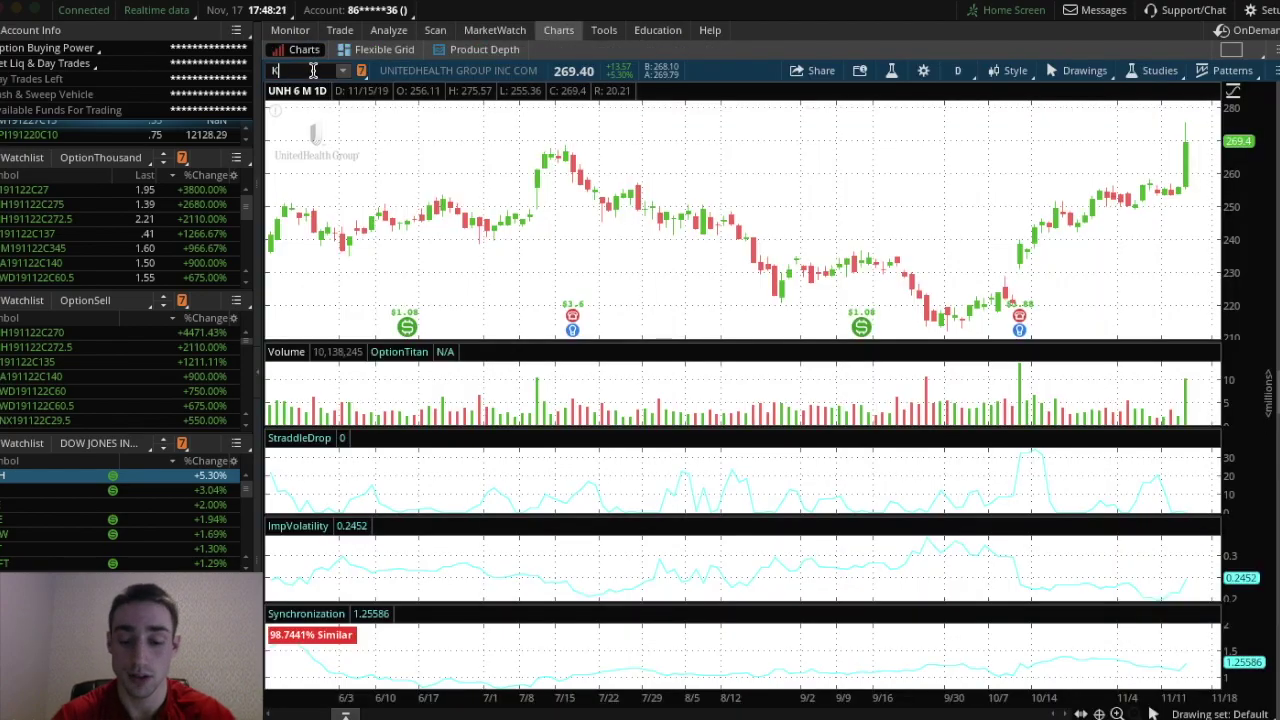
pyautogui.write('ERN')
pyautogui.press('Return')
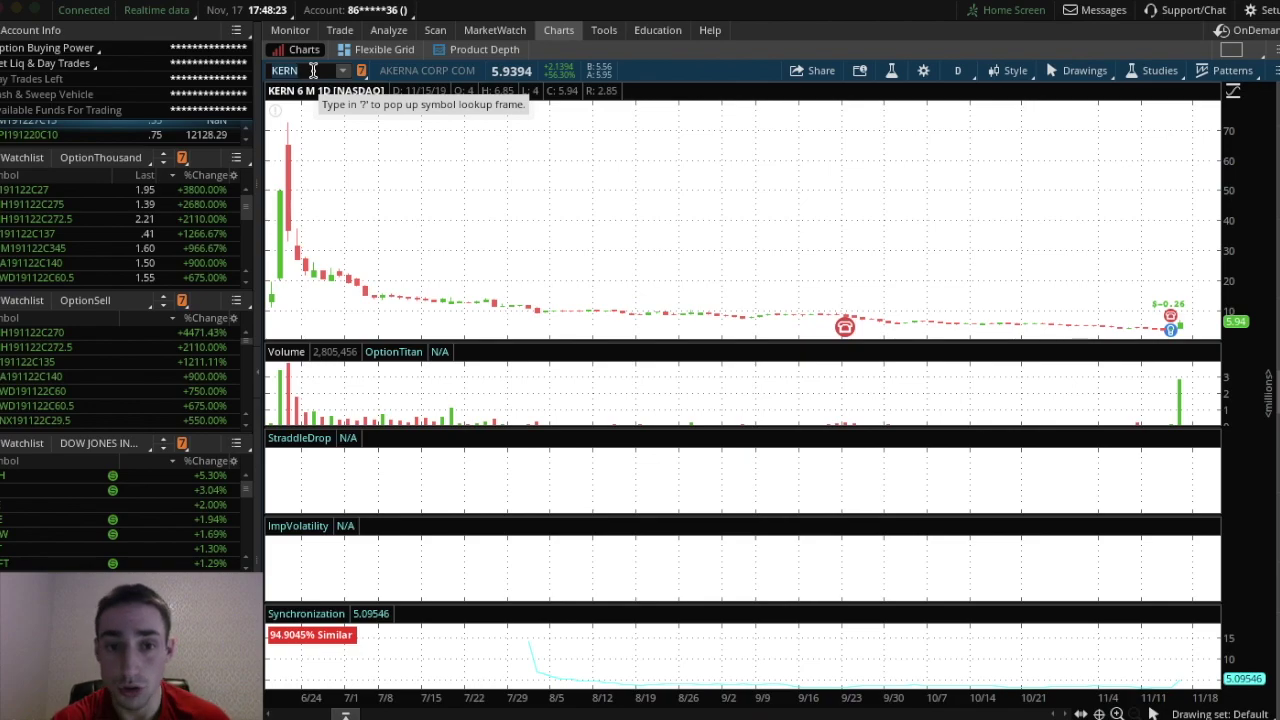
pyautogui.moveTo(835, 176); pyautogui.dragTo(1250, 300)
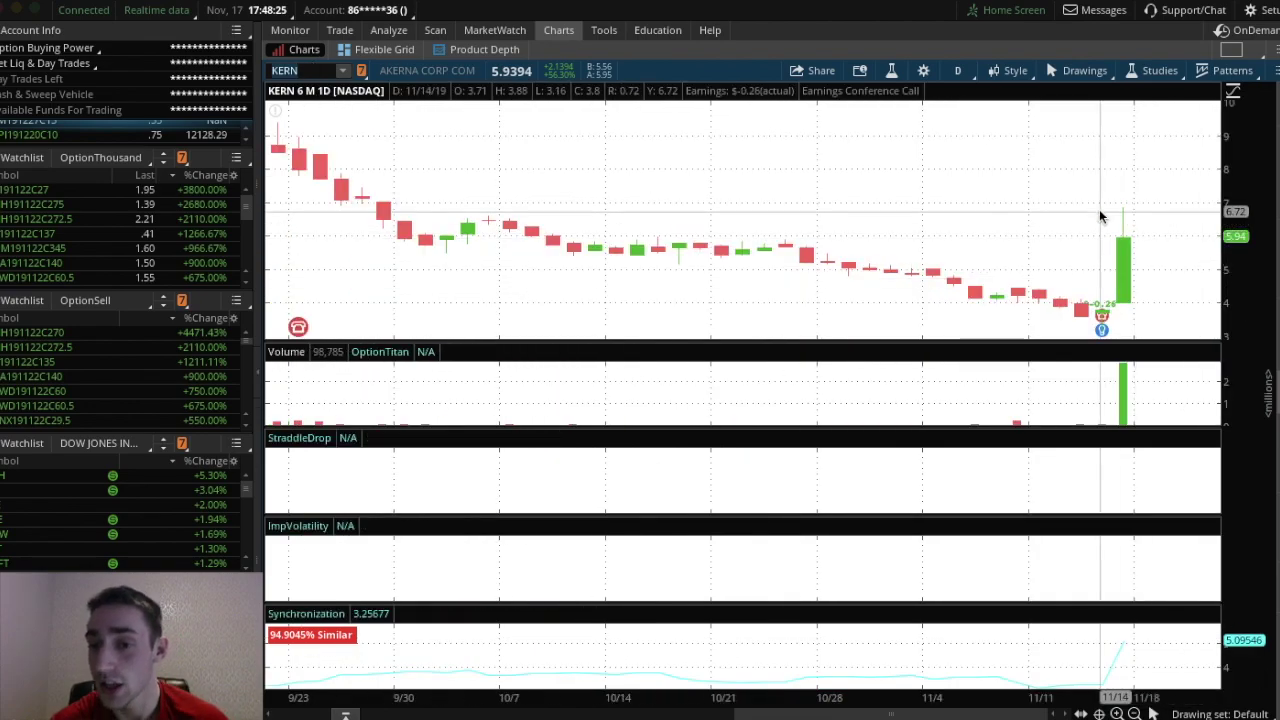
pyautogui.scroll(-5, 1100, 208)
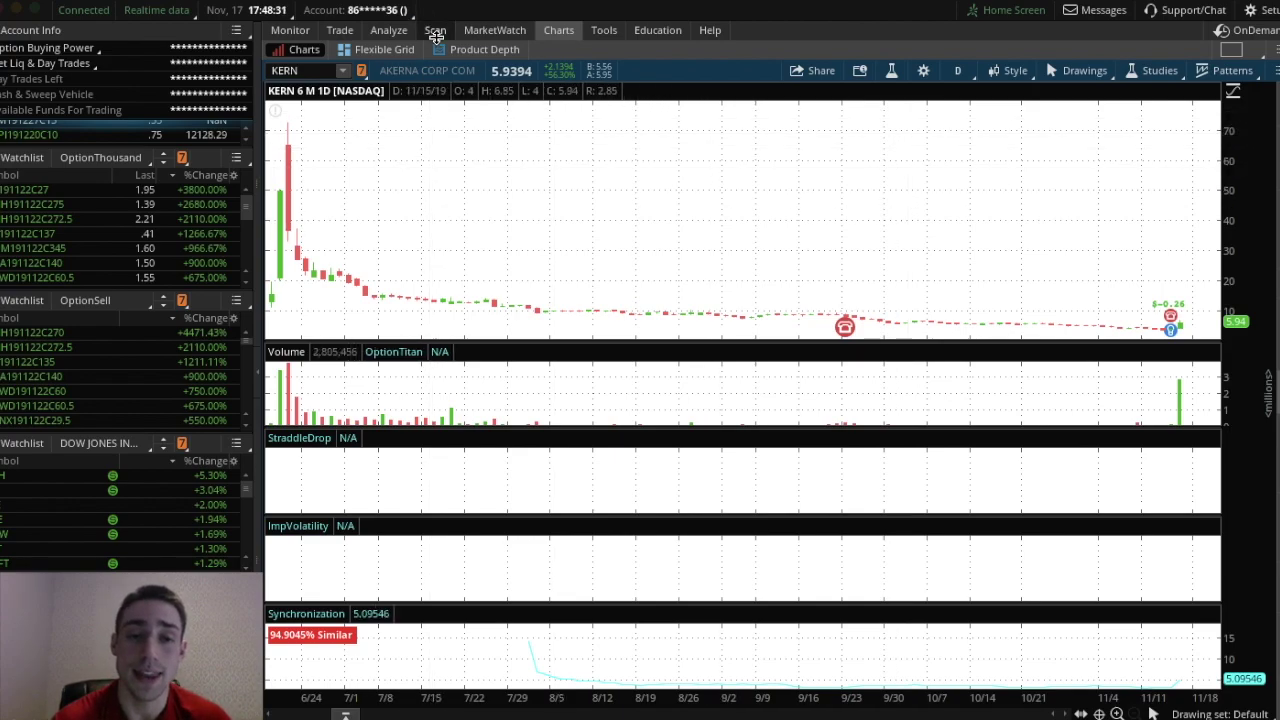
# - Page through the FTCH and LK charts, then return to KERN
pyautogui.click(313, 70)
pyautogui.write('FTCH')
pyautogui.press('Return')
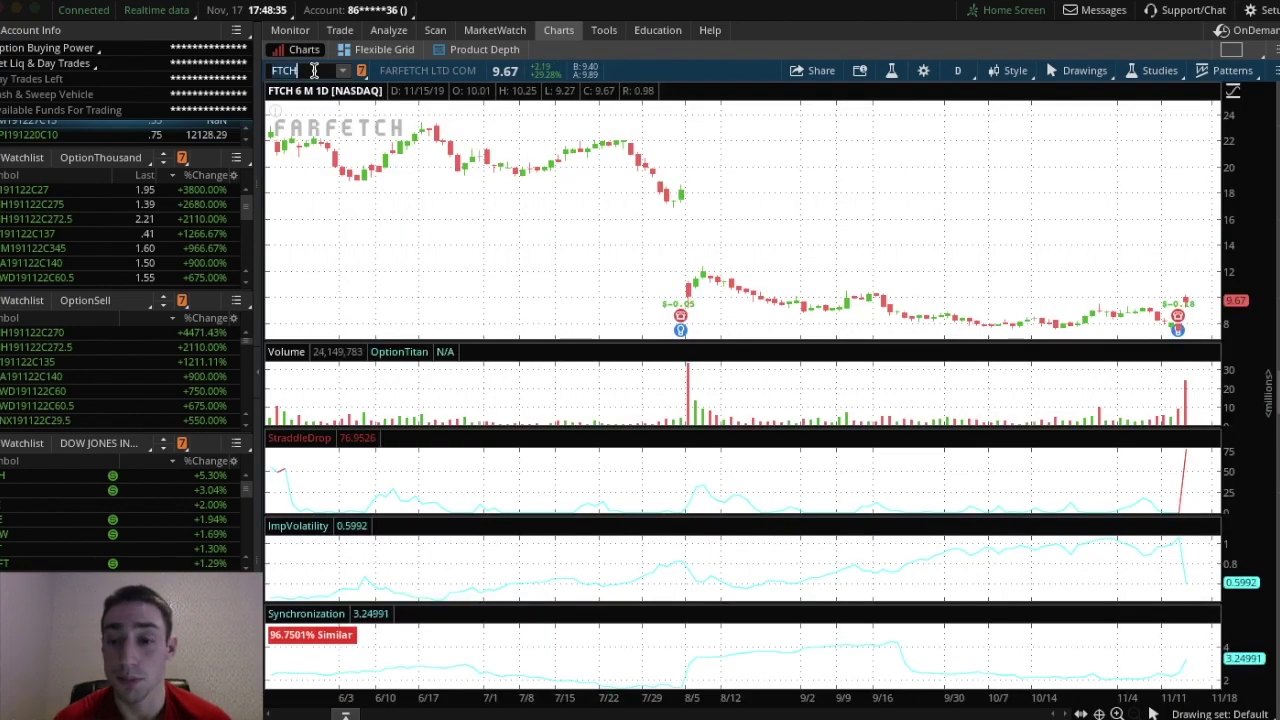
pyautogui.write('LK')
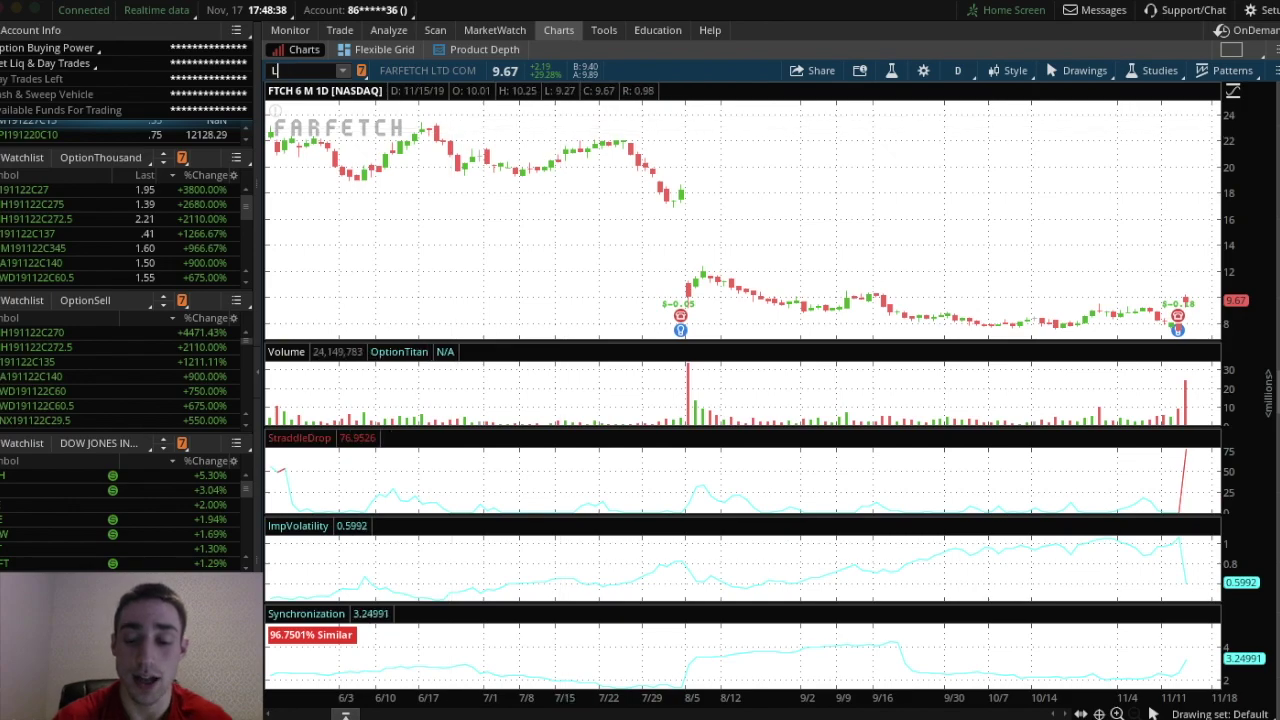
pyautogui.press('Return')
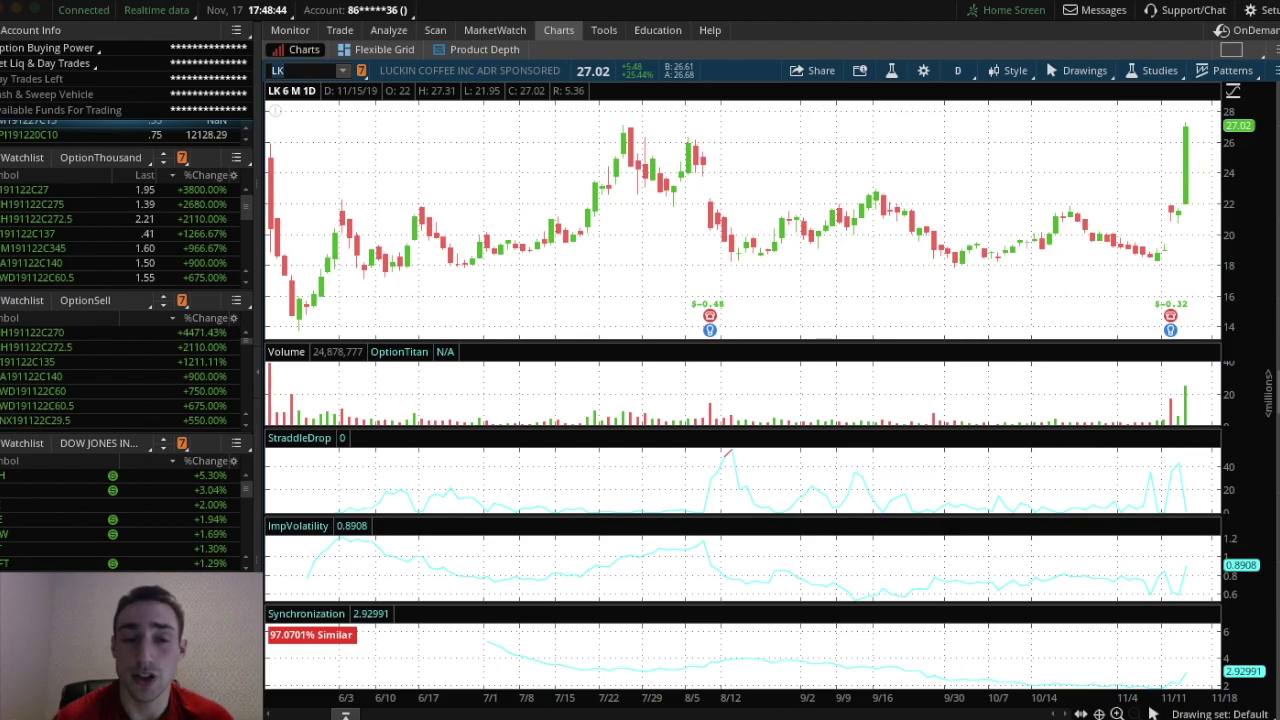
pyautogui.moveTo(439, 115)
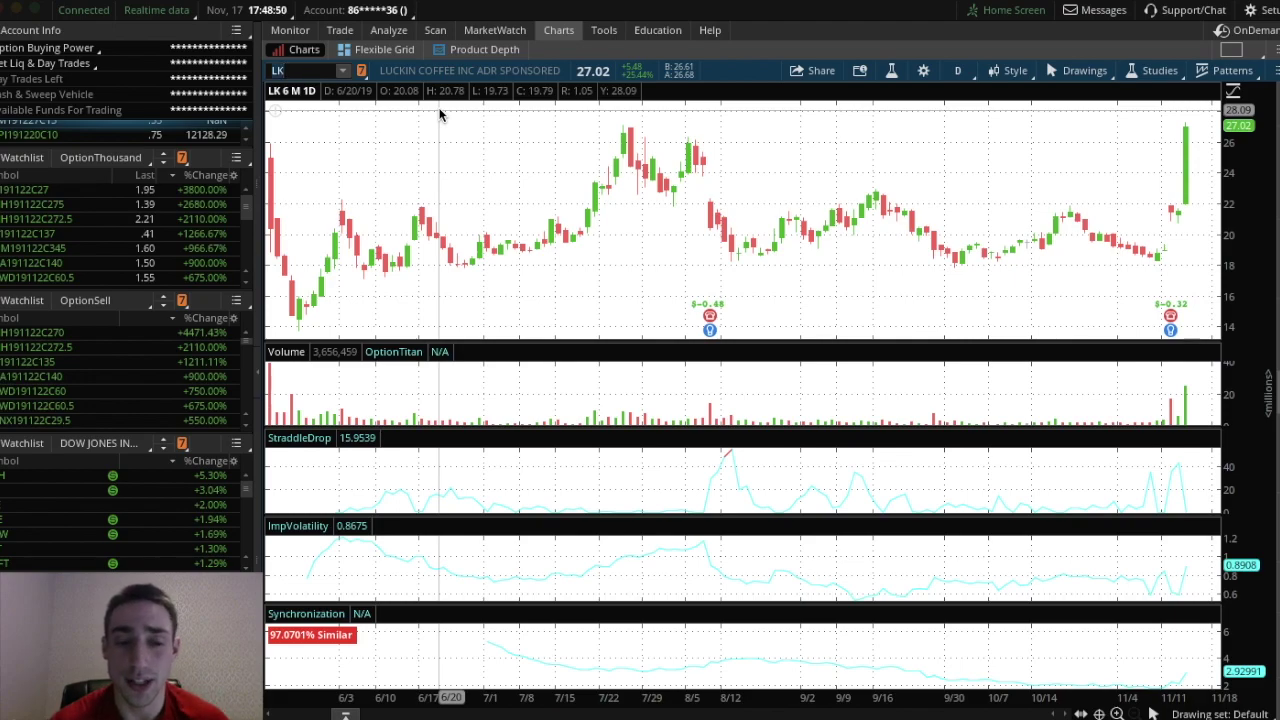
pyautogui.press('BackSpace')
pyautogui.press('BackSpace')
pyautogui.write('KERN')
pyautogui.press('Return')
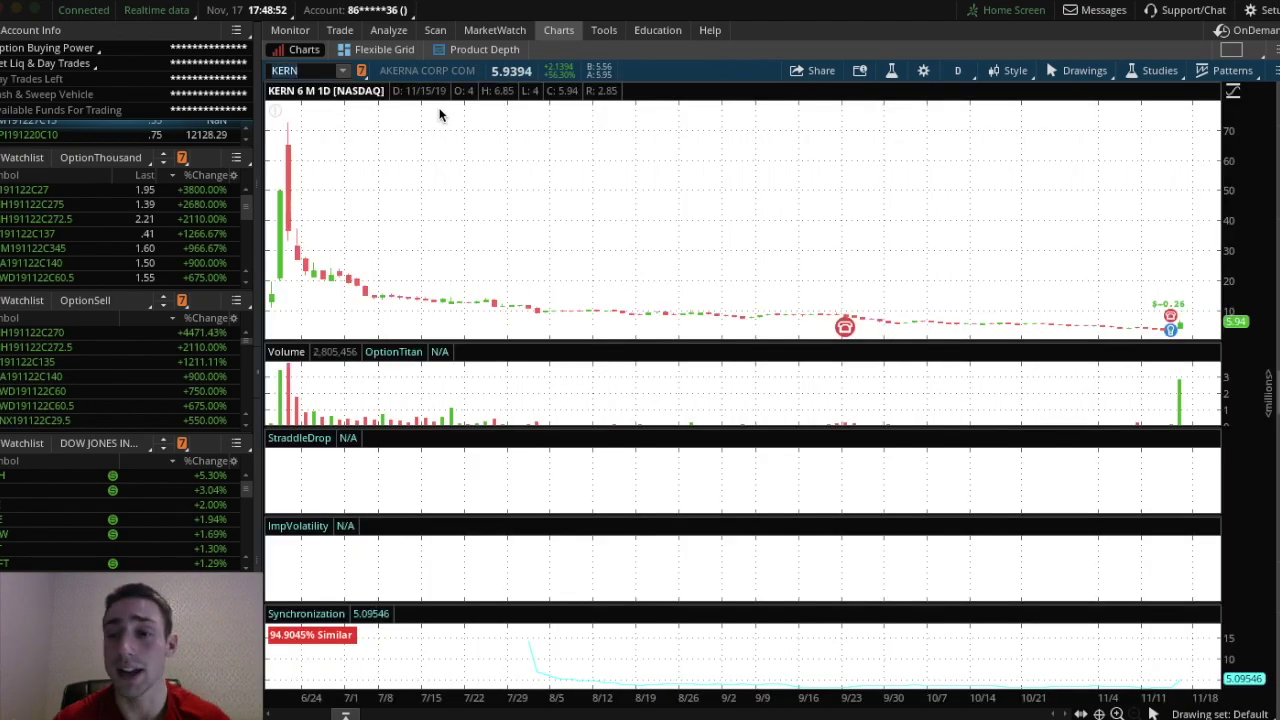